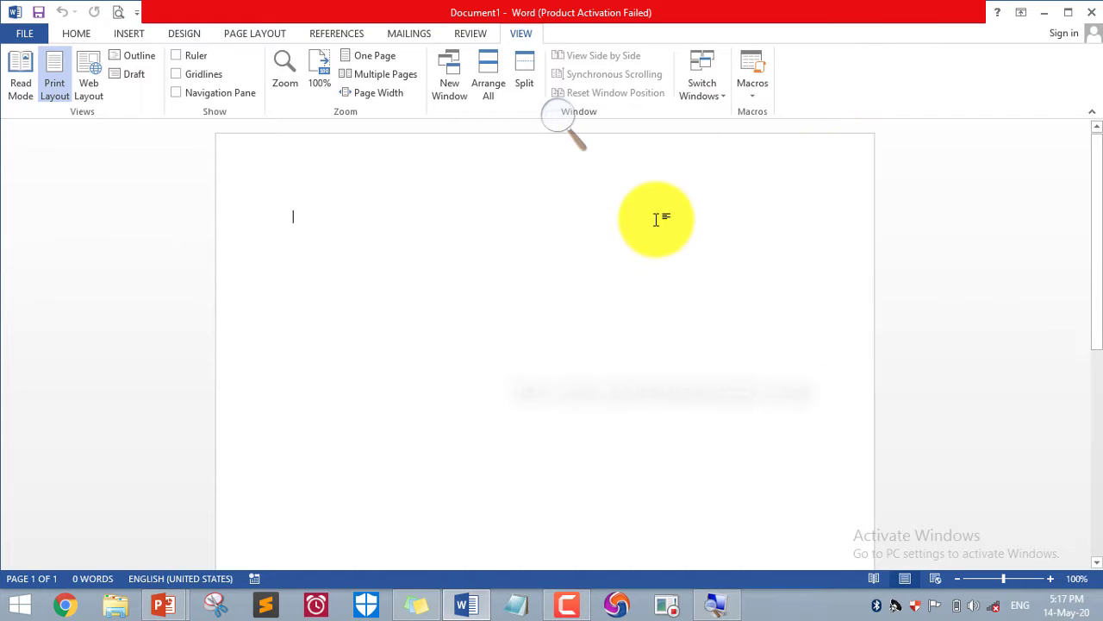
- Switch to the PowerPoint slide show and advance it to the Views command slide
{"action": "key", "text": "alt+Tab"}
{"action": "key", "text": "Tab"}
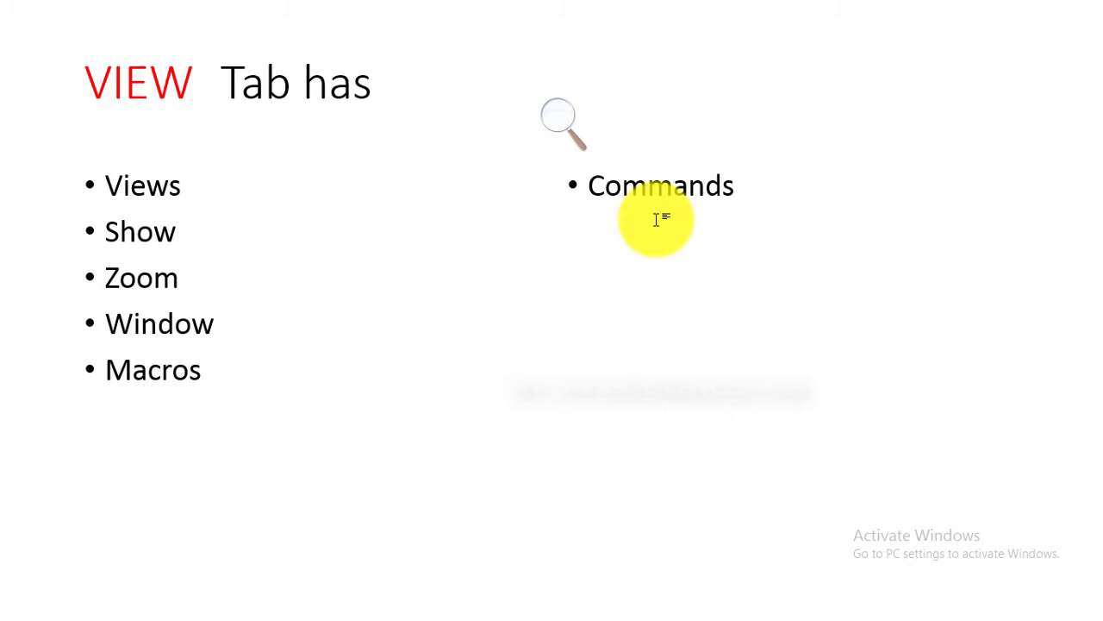
{"action": "left_click", "coordinate": [656, 220]}
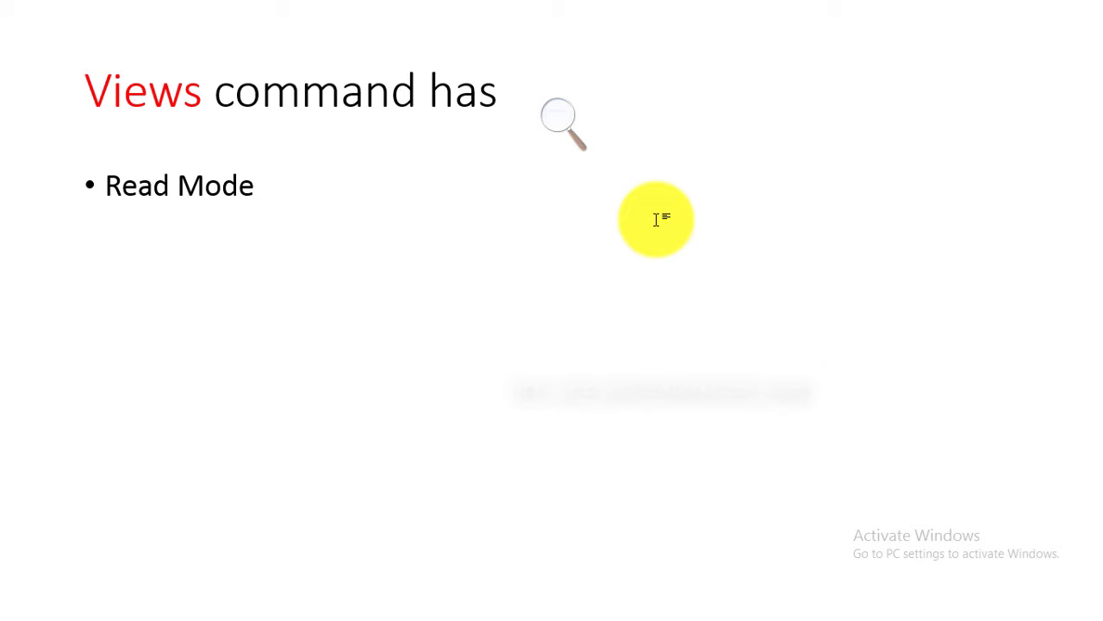
- Switch back to Word, enter the line "Take a Paragraph", and generate sample text below it with =rand(10)
{"action": "key", "text": "alt+Tab"}
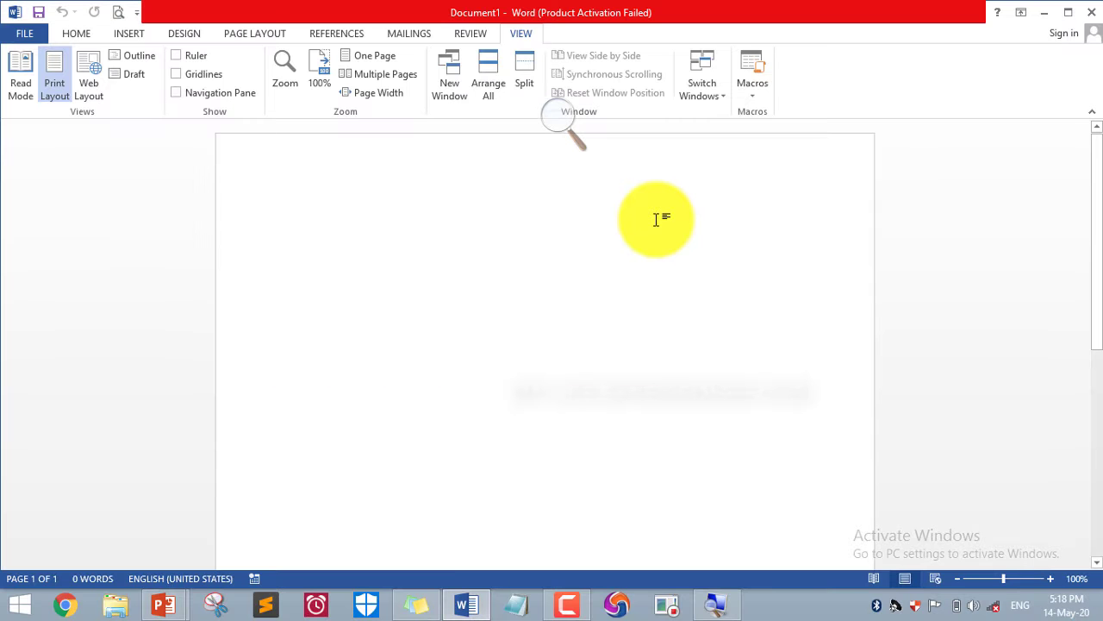
{"action": "type", "text": "Take a Paragraph"}
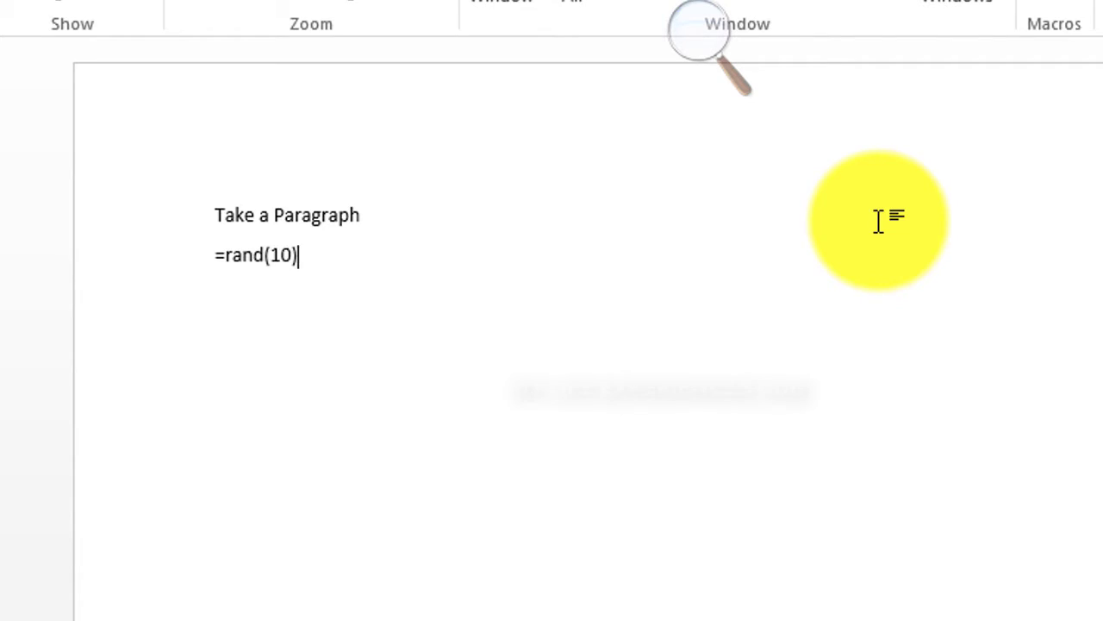
{"action": "key", "text": "Return"}
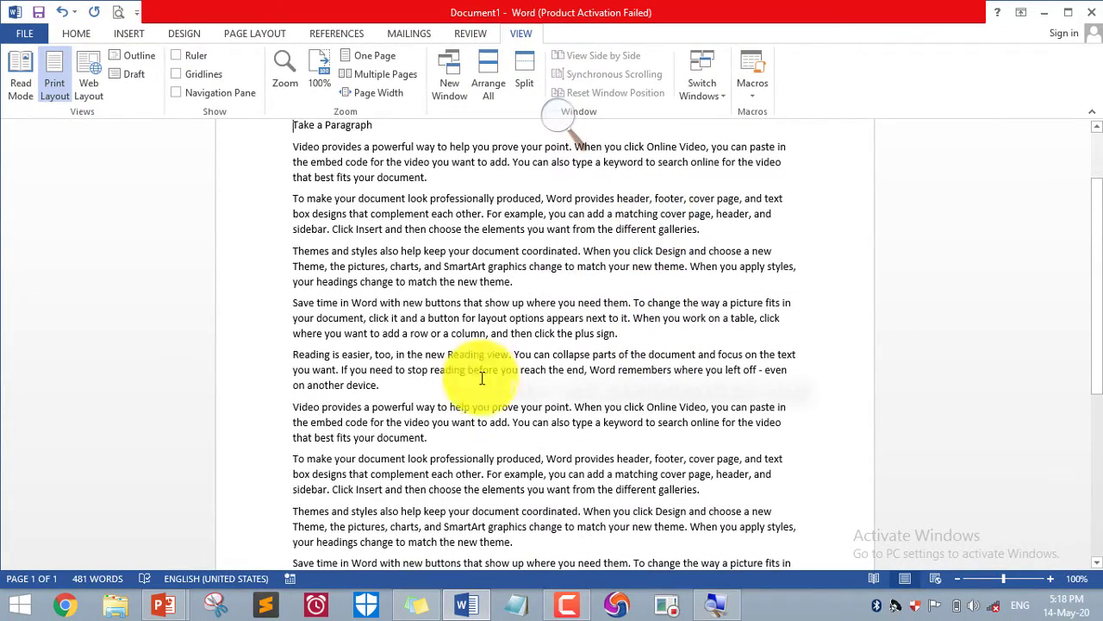
- Preview the document in Read Mode and return to Print Layout
{"action": "left_click", "coordinate": [14, 76]}
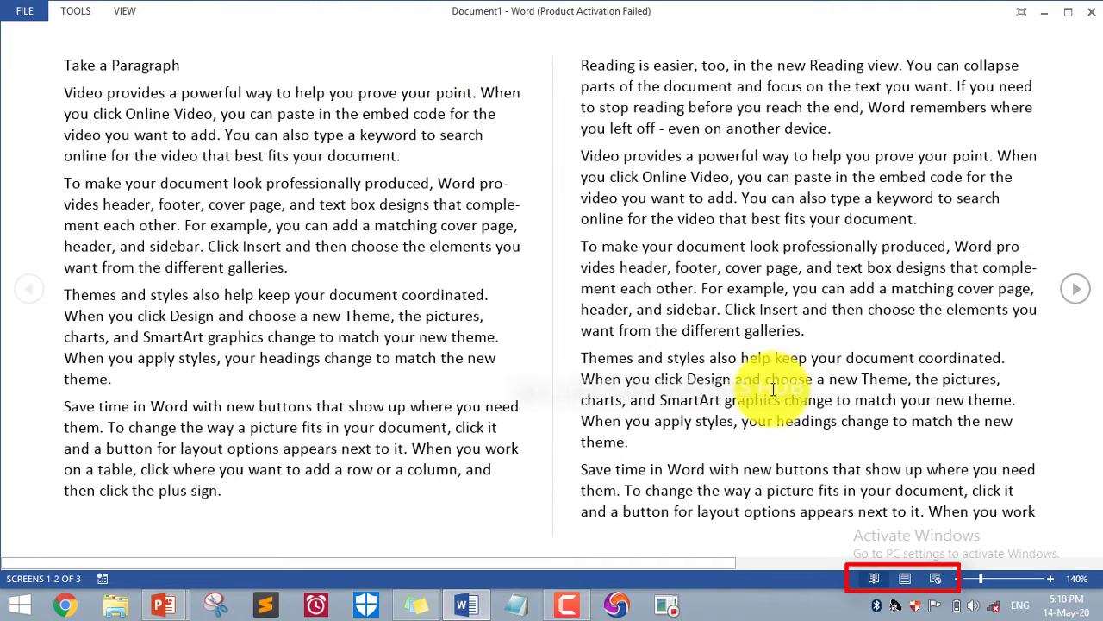
{"action": "key", "text": "Escape"}
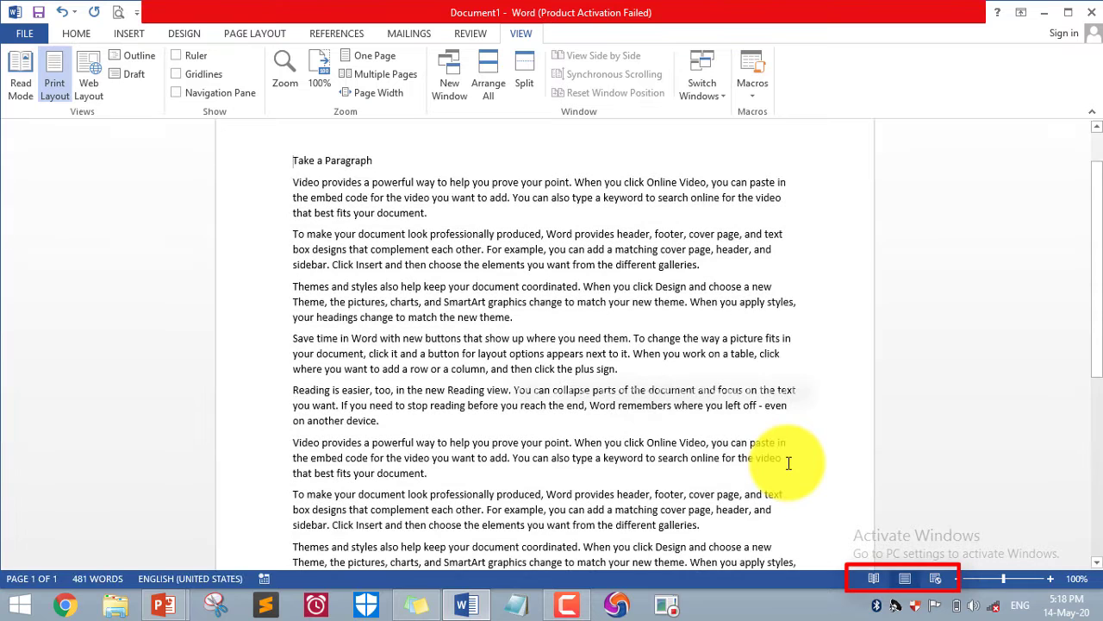
- Reveal the Print Layout and Web Layout bullets in the PowerPoint slide show and return to Word
{"action": "key", "text": "alt+Tab"}
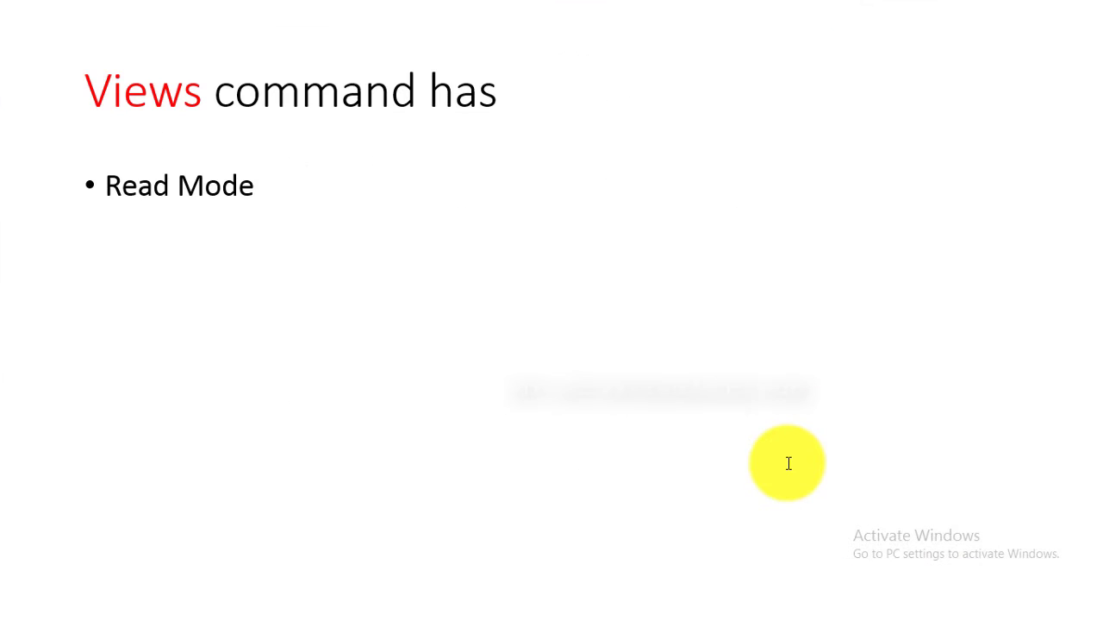
{"action": "key", "text": "Right"}
{"action": "key", "text": "alt+Tab"}
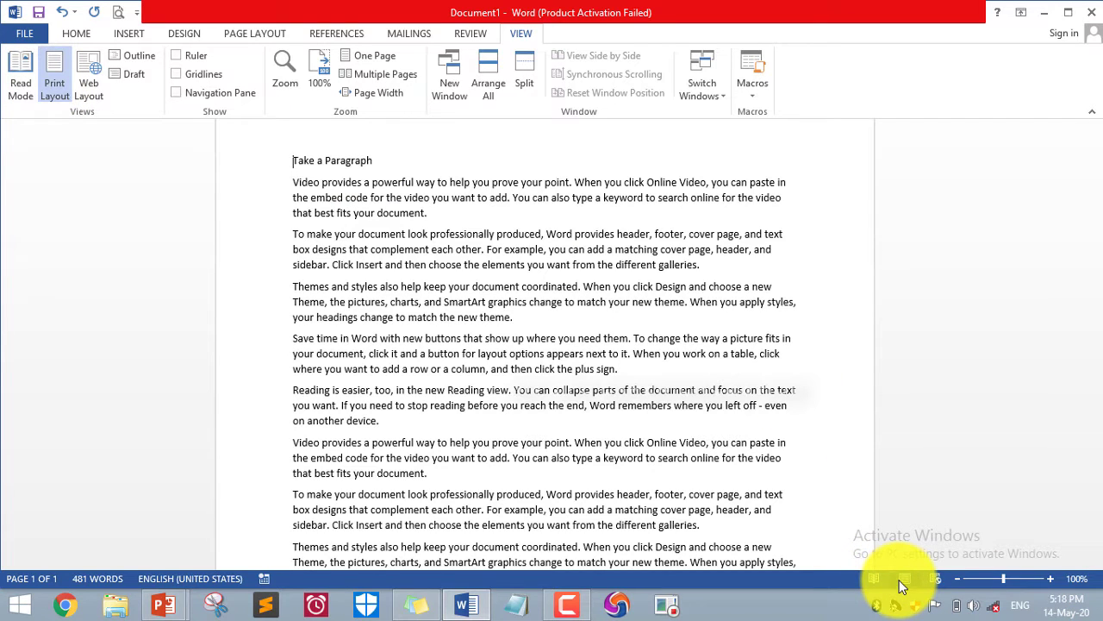
{"action": "key", "text": "alt+Tab"}
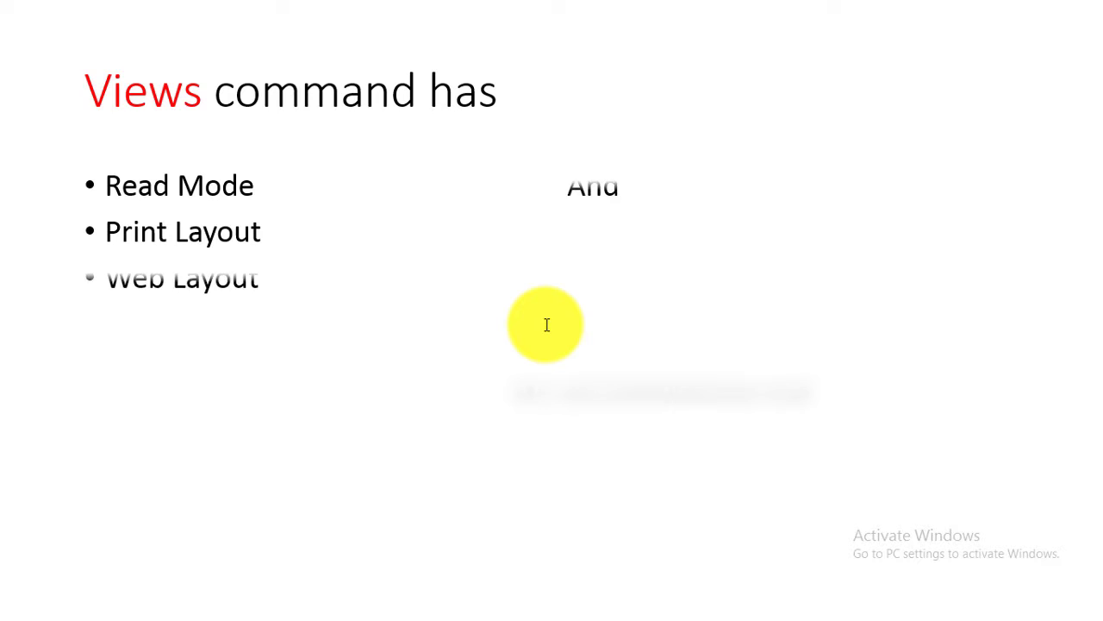
{"action": "key", "text": "alt+Tab"}
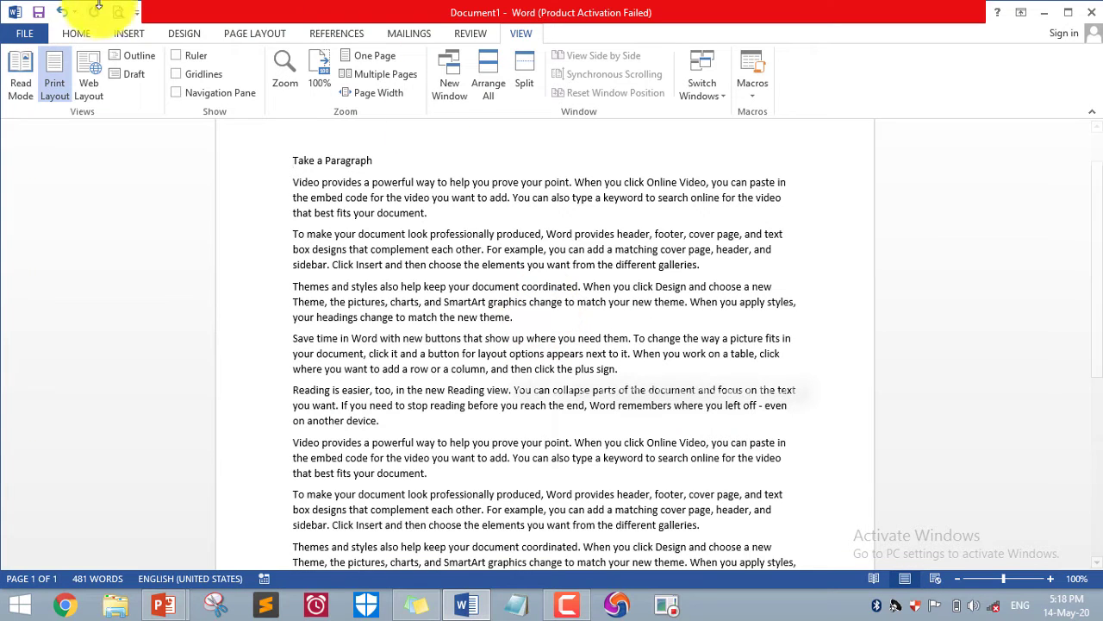
- Preview the document in Web Layout, undoing and redoing the sample text there, and return to Print Layout
{"action": "left_click", "coordinate": [96, 74]}
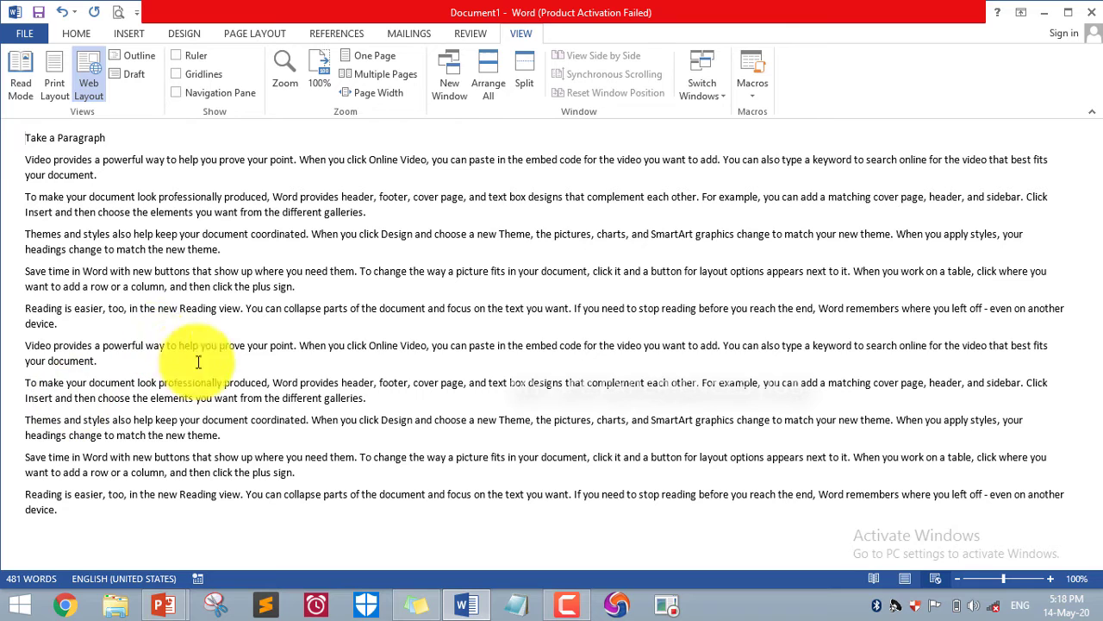
{"action": "key", "text": "ctrl+z"}
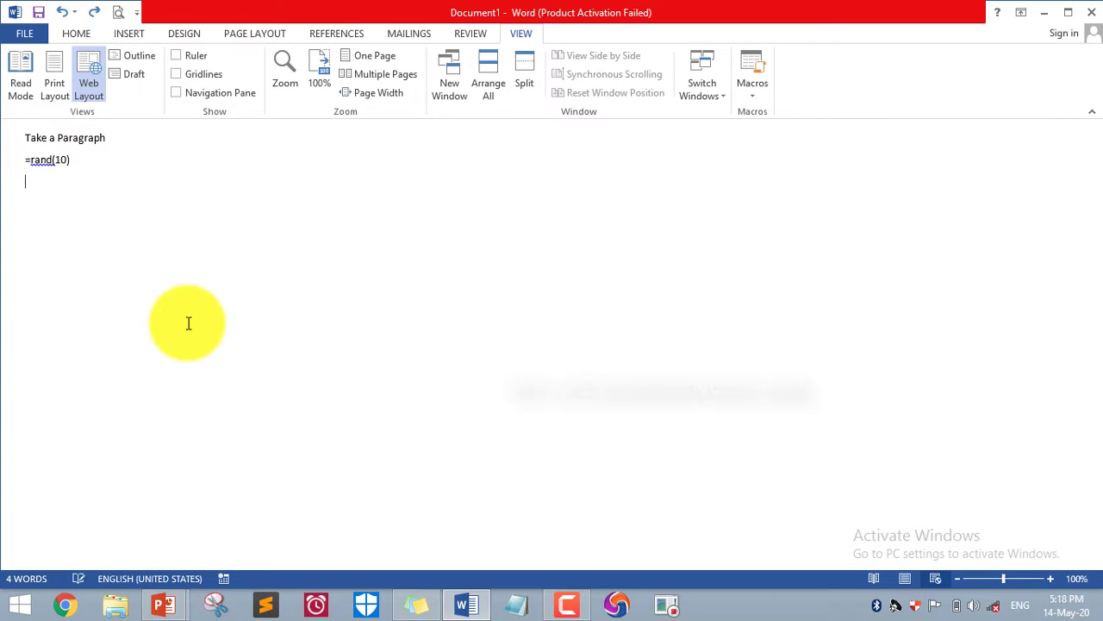
{"action": "key", "text": "ctrl+y"}
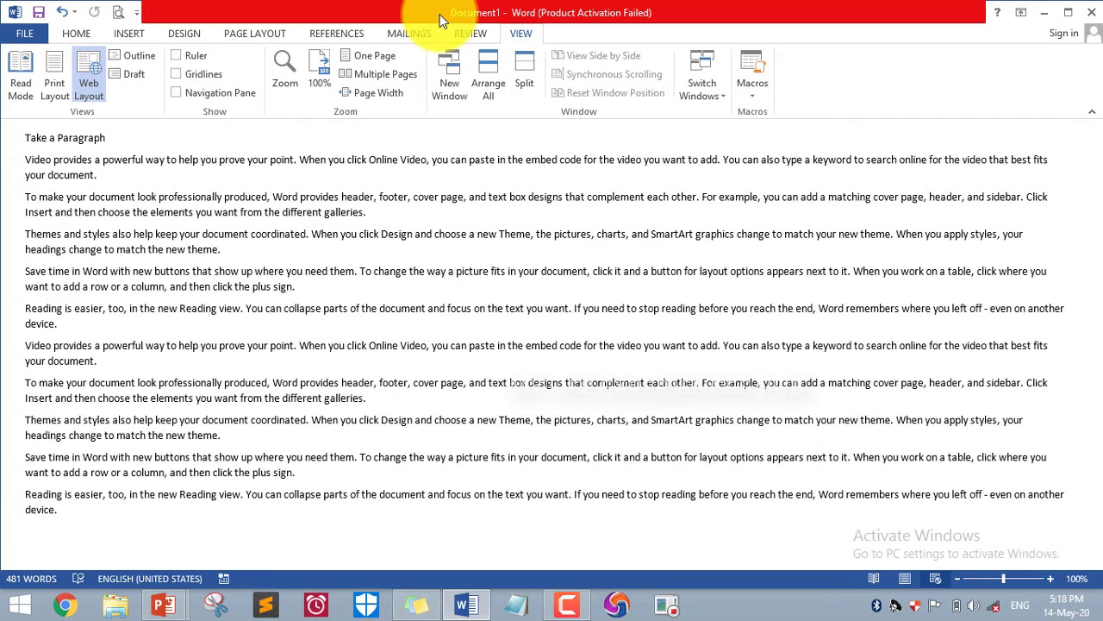
{"action": "left_click", "coordinate": [56, 76]}
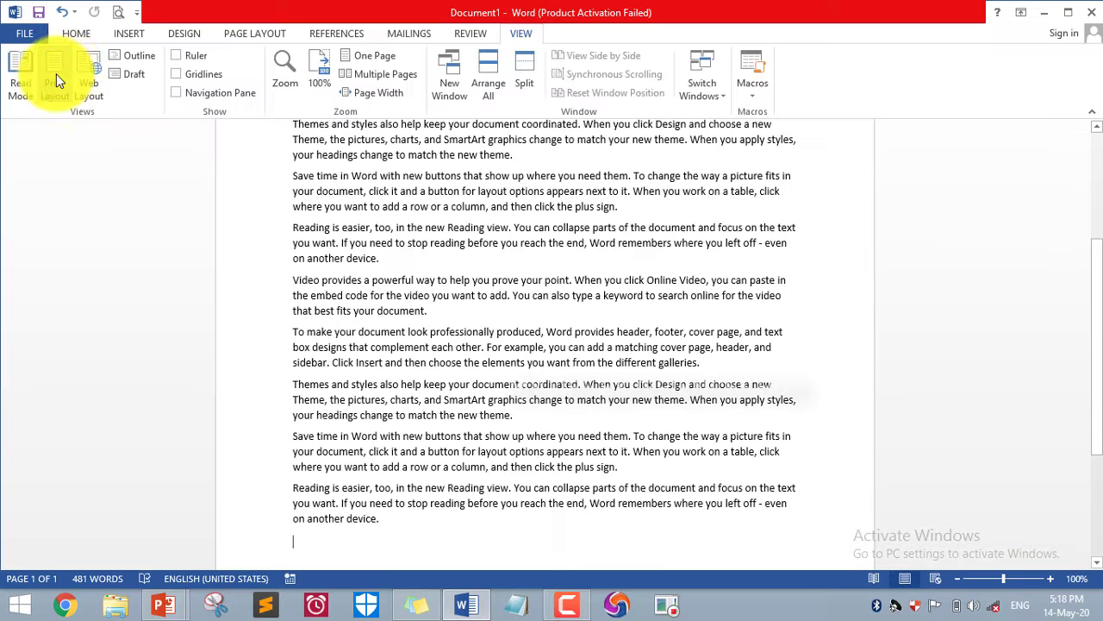
- Preview the document in Outline and Draft views, ending in Print Layout at the start of the document
{"action": "left_click", "coordinate": [141, 54]}
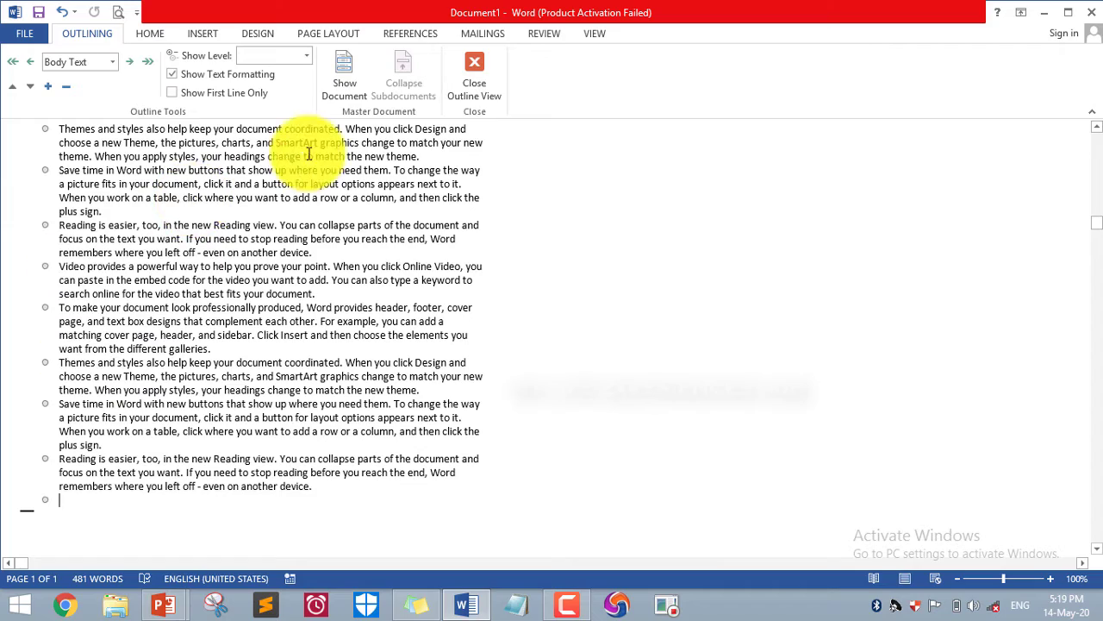
{"action": "left_click", "coordinate": [490, 78]}
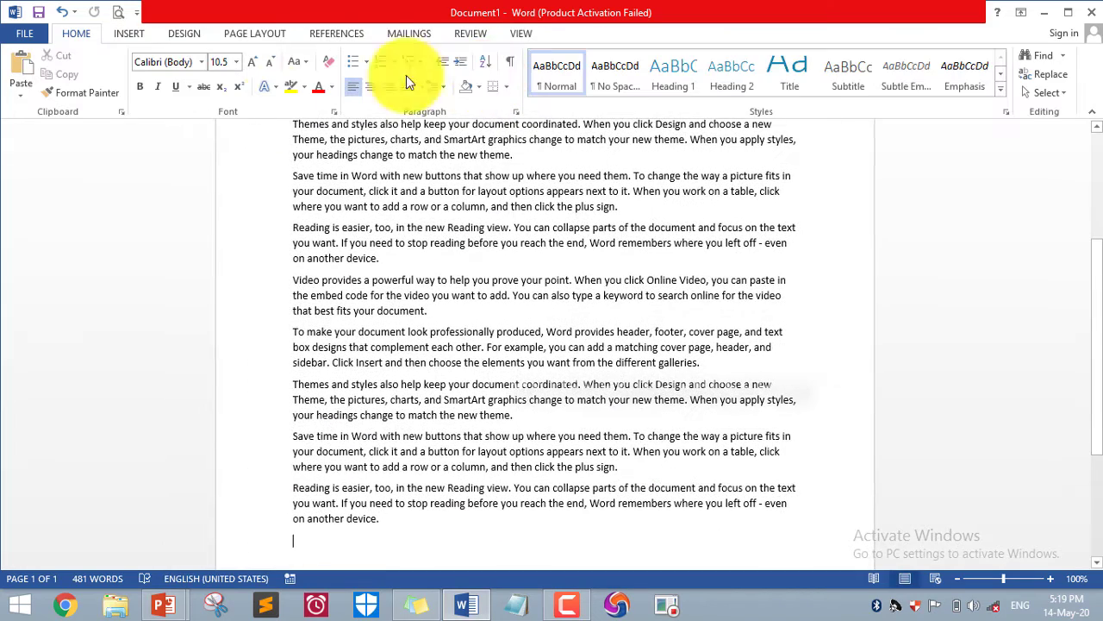
{"action": "left_click", "coordinate": [516, 29]}
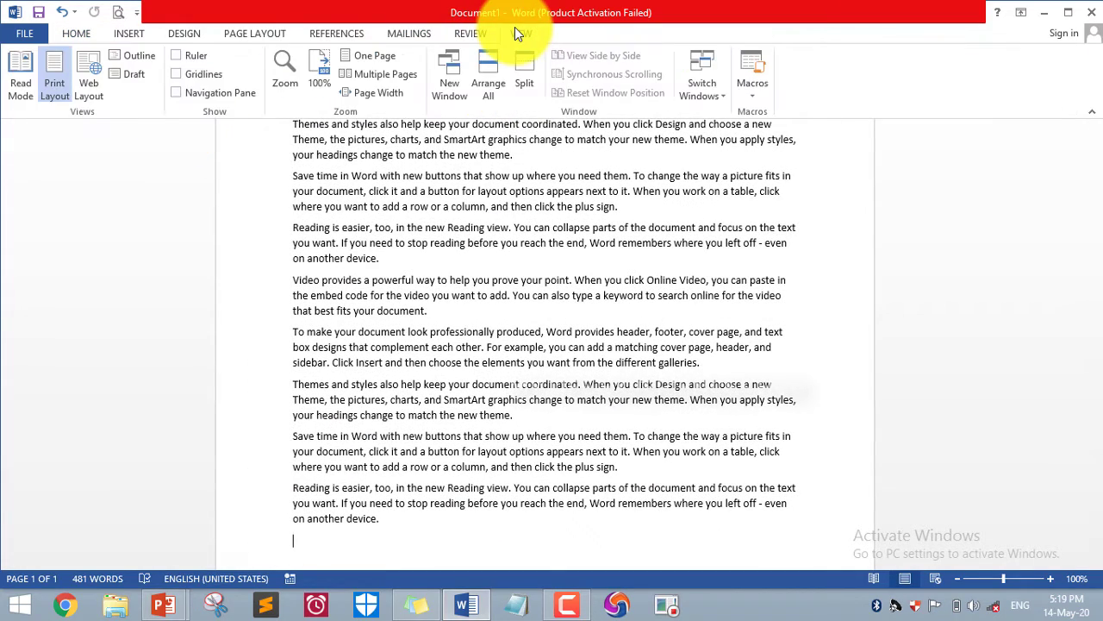
{"action": "left_click", "coordinate": [129, 76]}
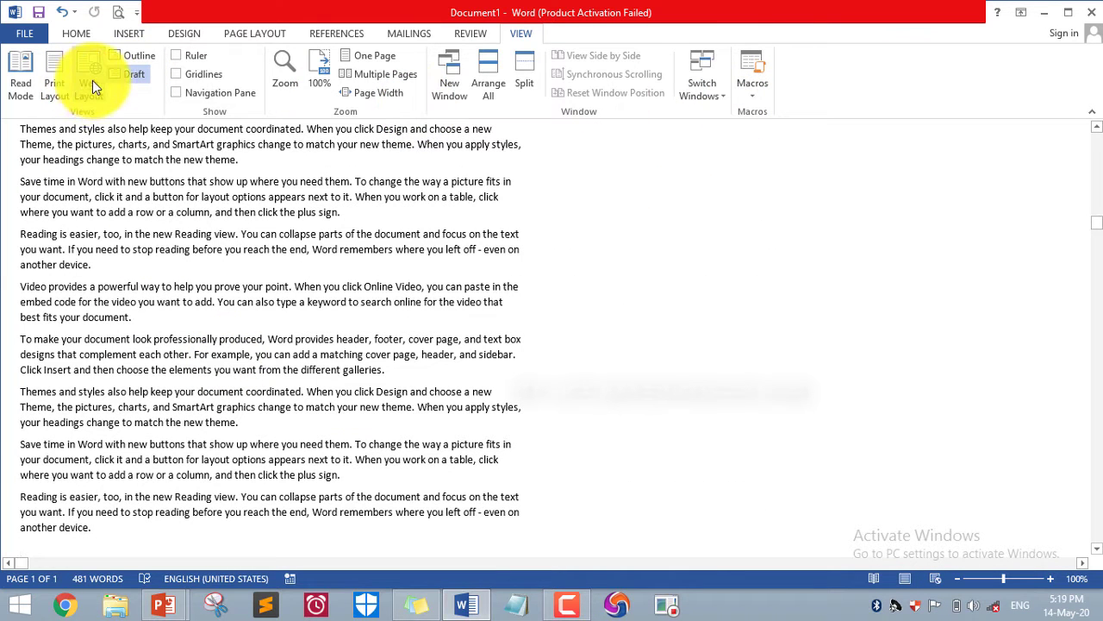
{"action": "left_click", "coordinate": [57, 82]}
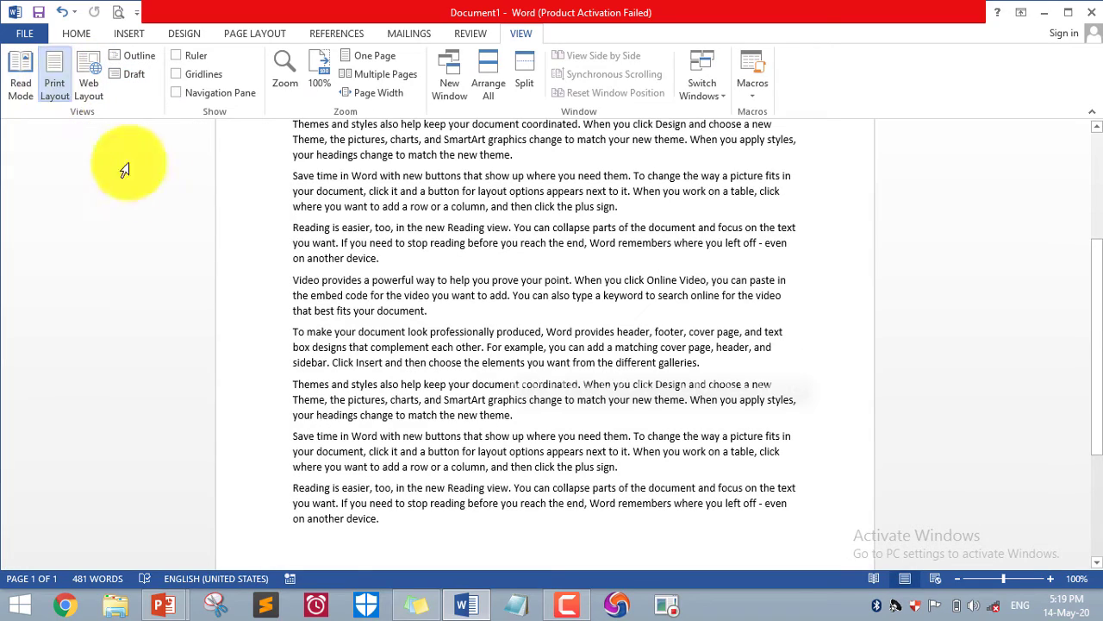
{"action": "key", "text": "ctrl+Home"}
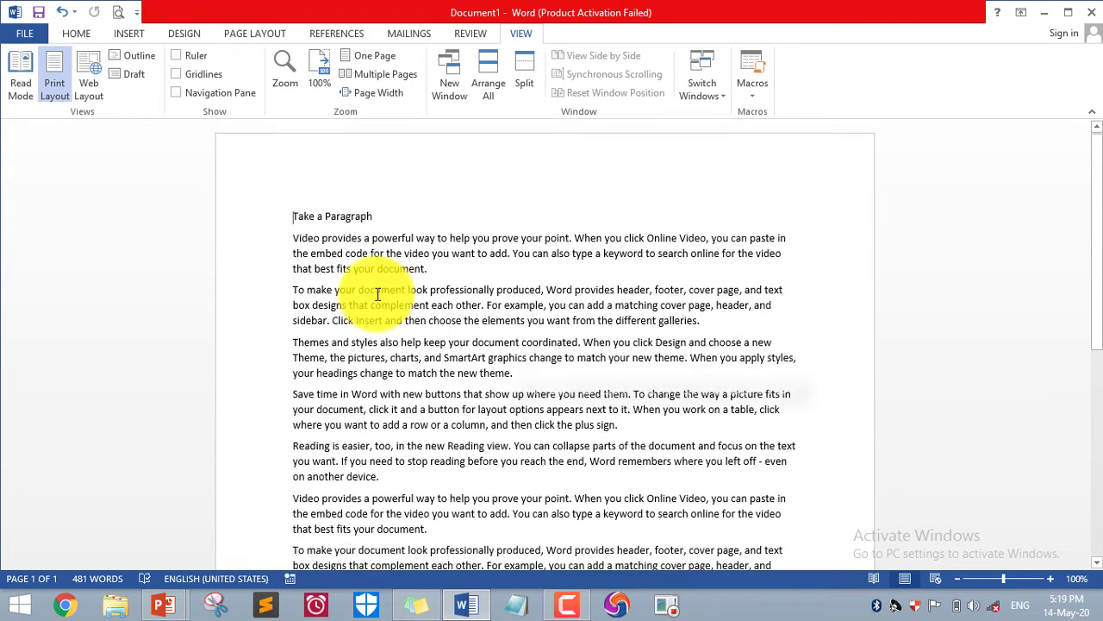
- Advance the PowerPoint slide show to the Show command's Ruler bullet and turn on the ruler in the Word document
{"action": "key", "text": "alt+Tab"}
{"action": "key", "text": "Right"}
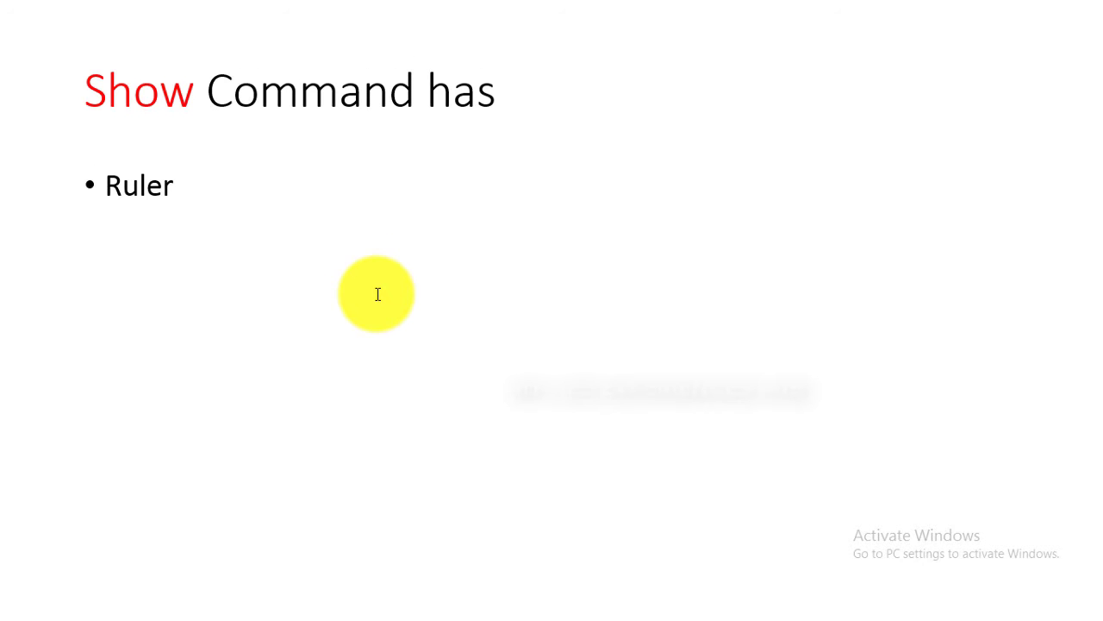
{"action": "key", "text": "alt+Tab"}
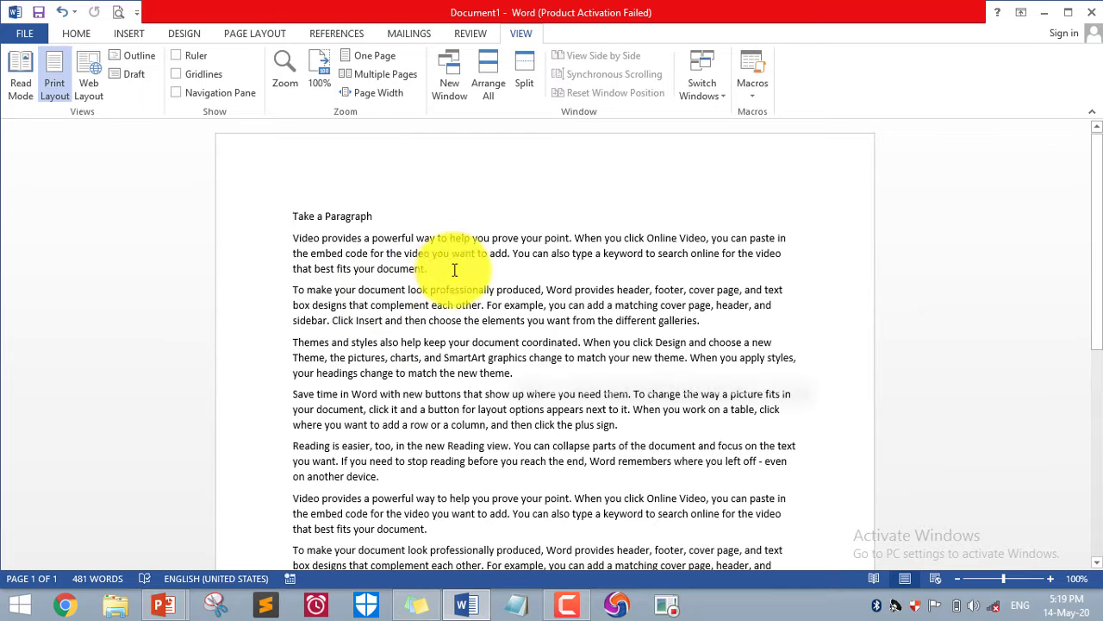
{"action": "left_click", "coordinate": [177, 57]}
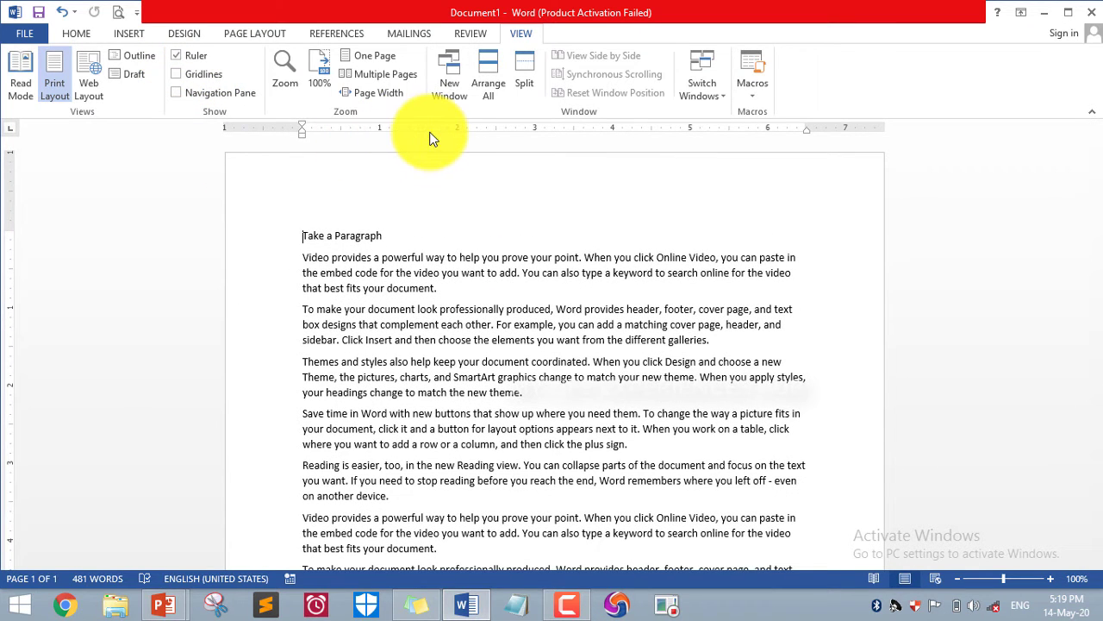
- Advance the PowerPoint slide show to the Gridlines bullet, and briefly display gridlines in the Word document before hiding them again
{"action": "key", "text": "alt+Tab"}
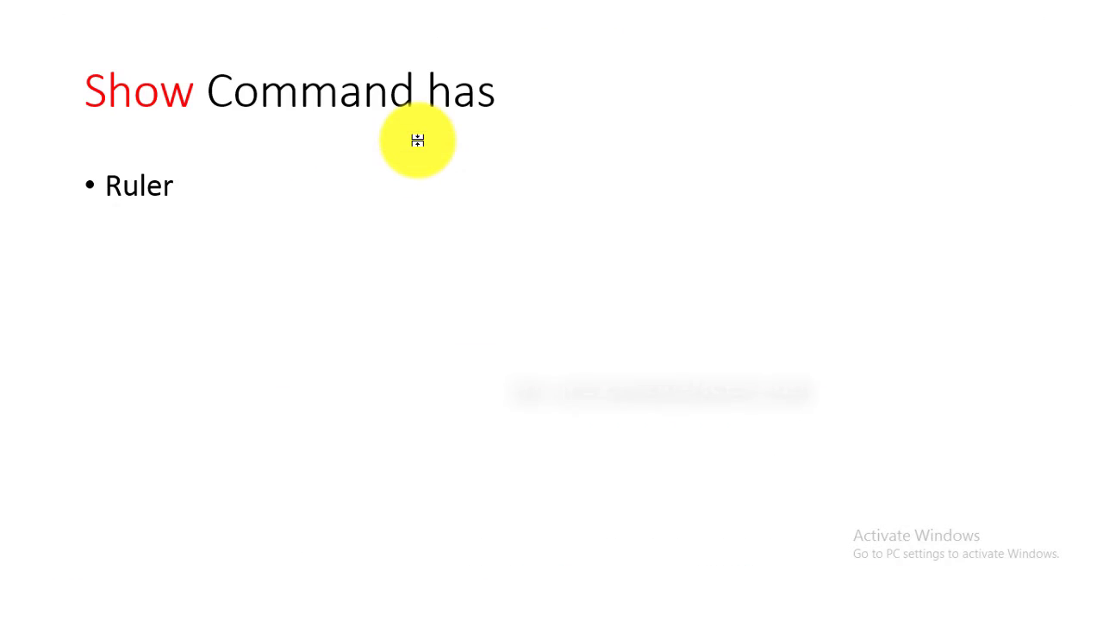
{"action": "left_click", "coordinate": [417, 139]}
{"action": "key", "text": "alt+Tab"}
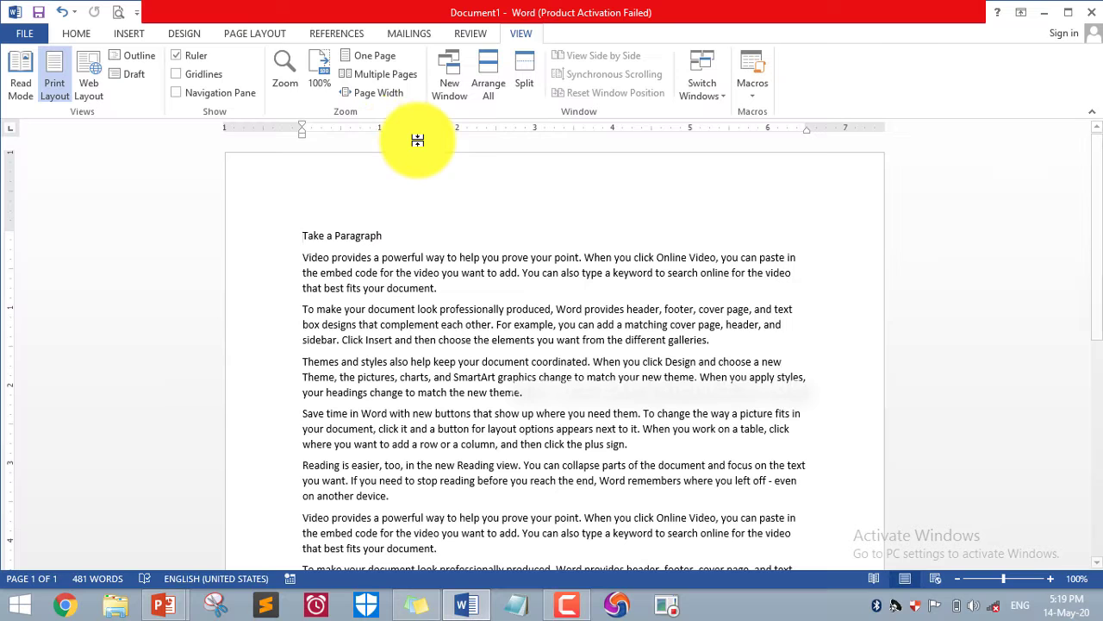
{"action": "left_click", "coordinate": [203, 73]}
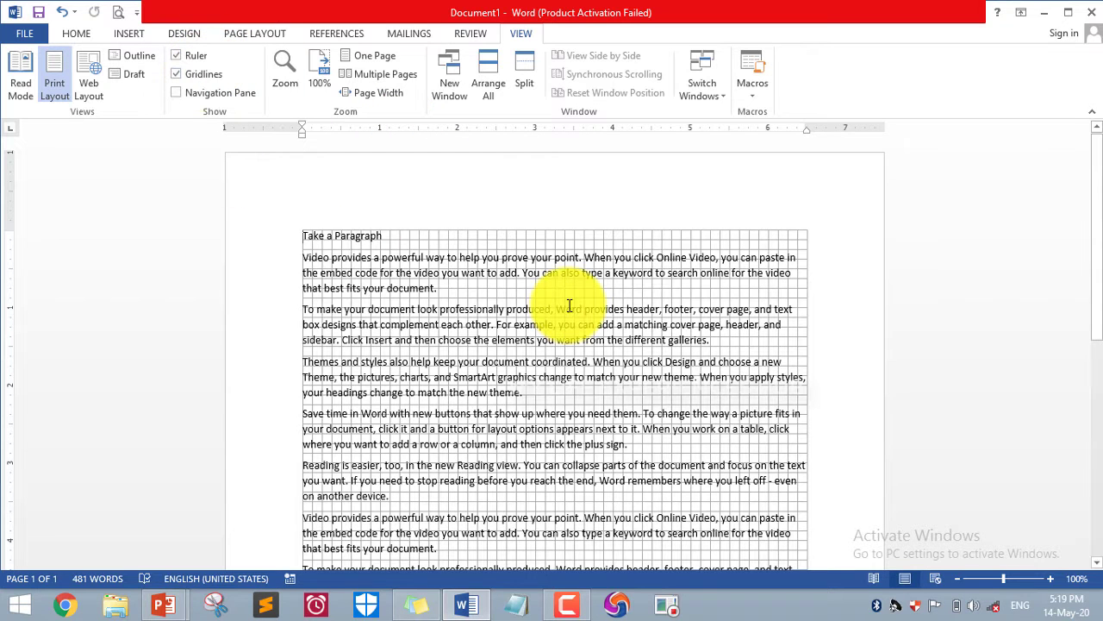
{"action": "left_click", "coordinate": [185, 72]}
- Reveal the Navigation Pane bullet in the PowerPoint slide show and display the Navigation pane in Word
{"action": "key", "text": "alt+Tab"}
{"action": "left_click", "coordinate": [184, 73]}
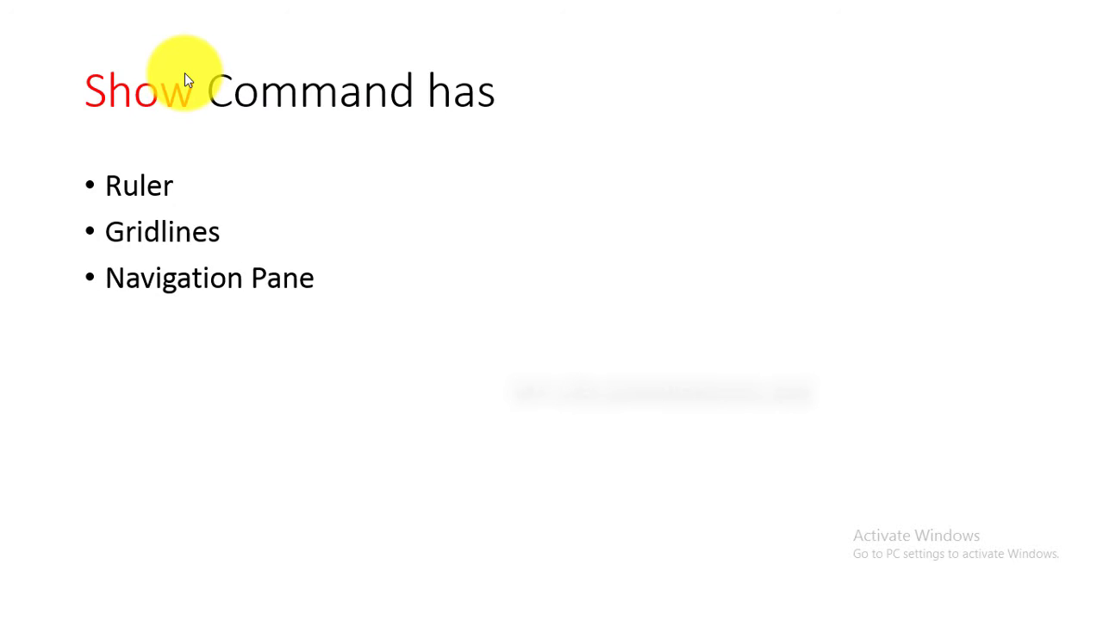
{"action": "key", "text": "alt+Tab"}
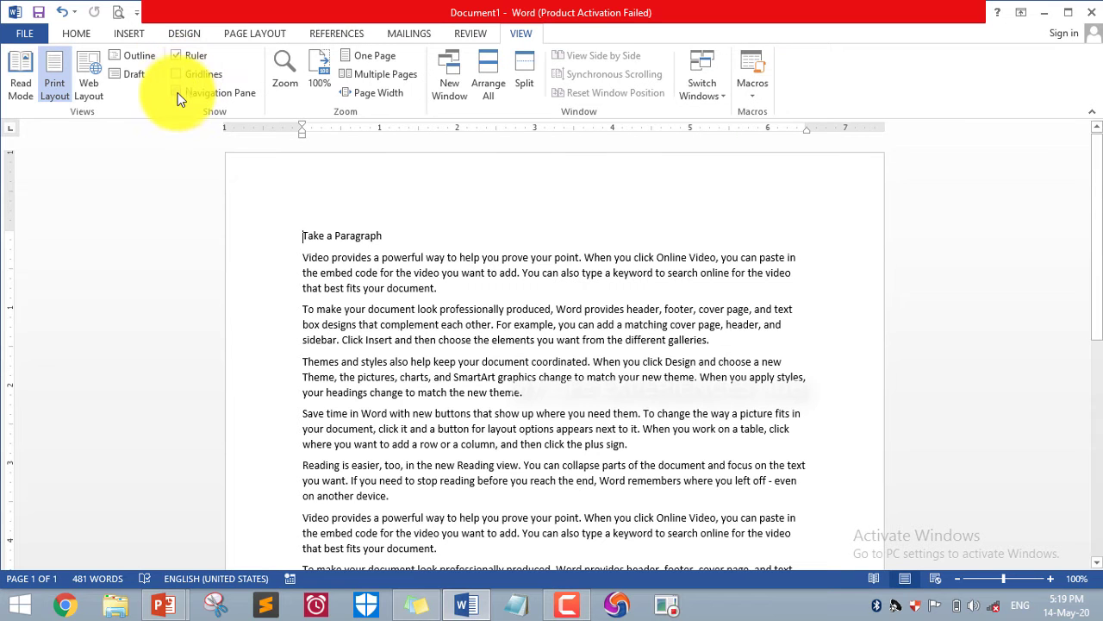
{"action": "left_click", "coordinate": [178, 94]}
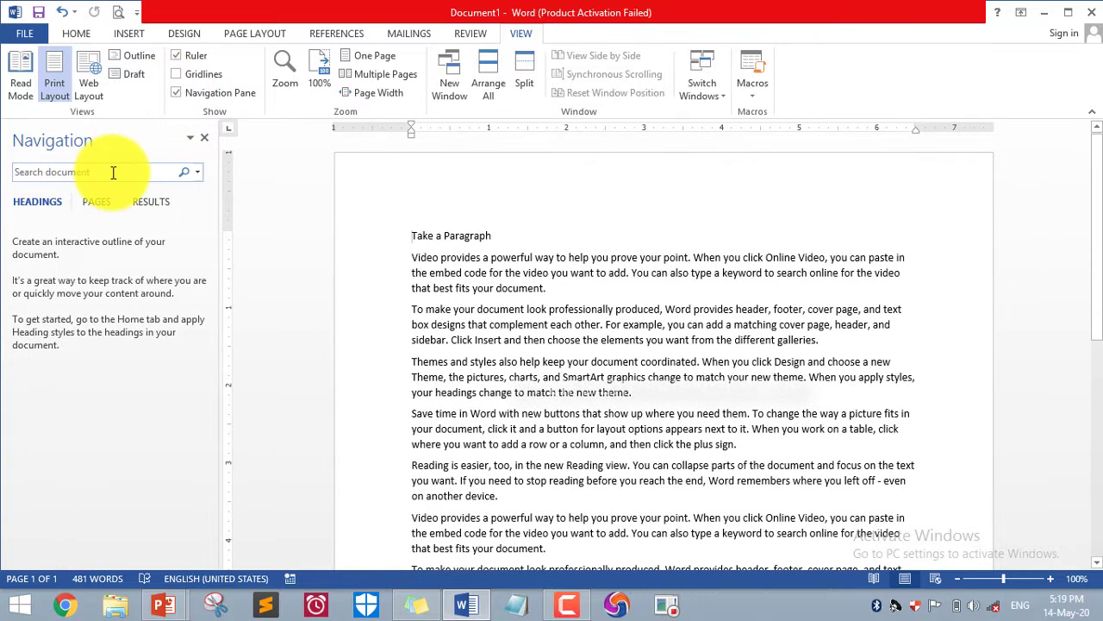
- Search the document for "want", clear the search term, and close the Navigation pane
{"action": "left_click", "coordinate": [112, 173]}
{"action": "type", "text": "want"}
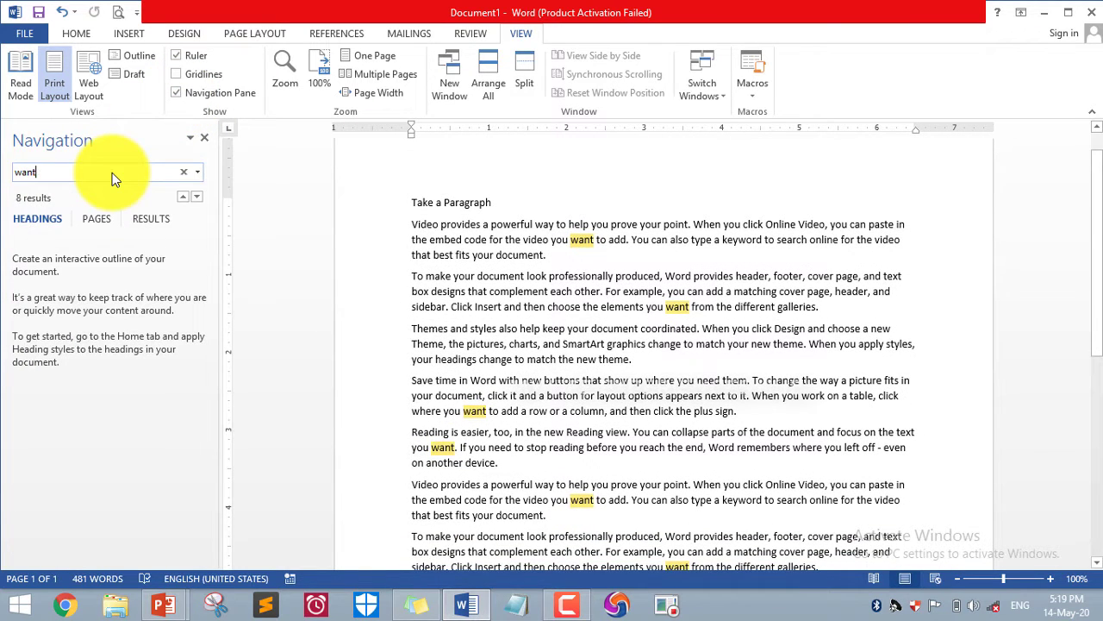
{"action": "key", "text": "BackSpace"}
{"action": "key", "text": "BackSpace"}
{"action": "key", "text": "BackSpace"}
{"action": "key", "text": "BackSpace"}
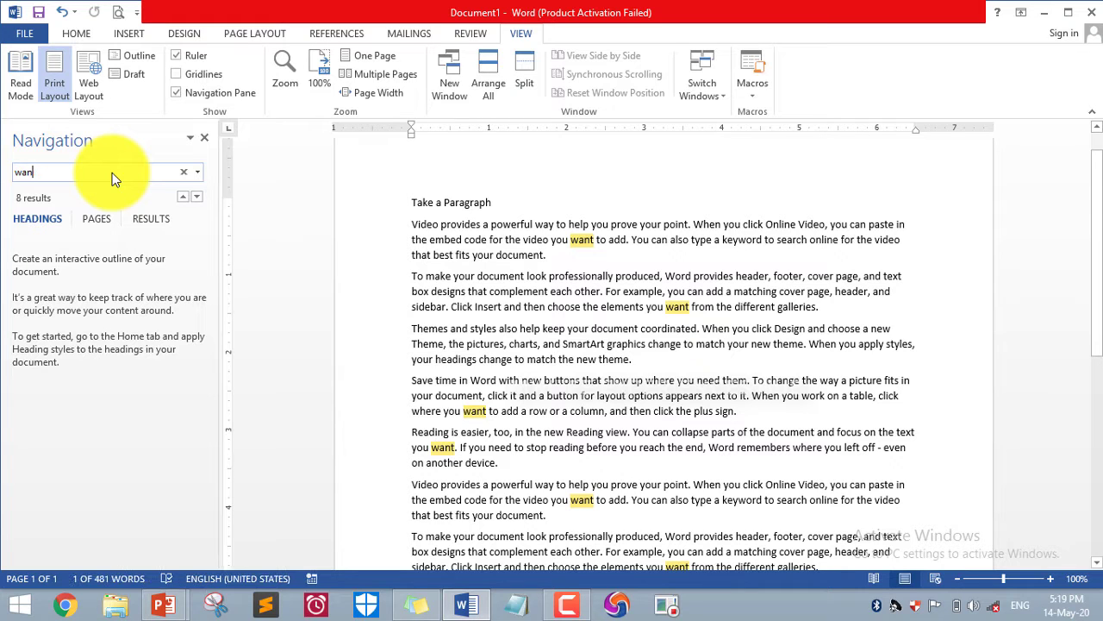
{"action": "left_click", "coordinate": [206, 139]}
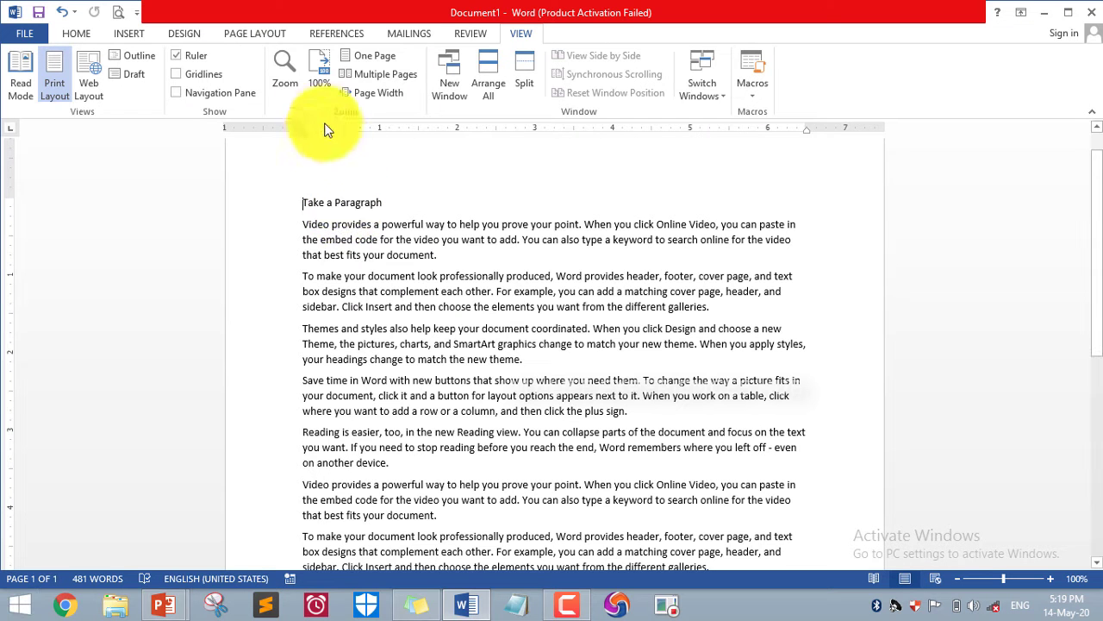
- Zoom the Word document to 200% using the Zoom dialog, and return it to 100%
{"action": "left_click", "coordinate": [277, 56]}
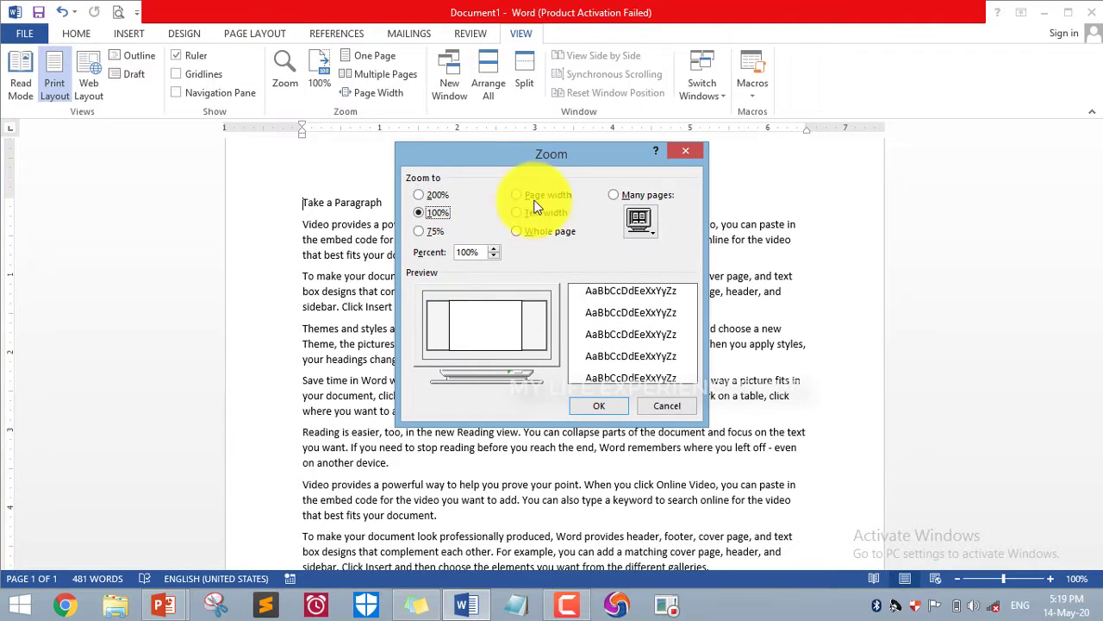
{"action": "left_click", "coordinate": [434, 194]}
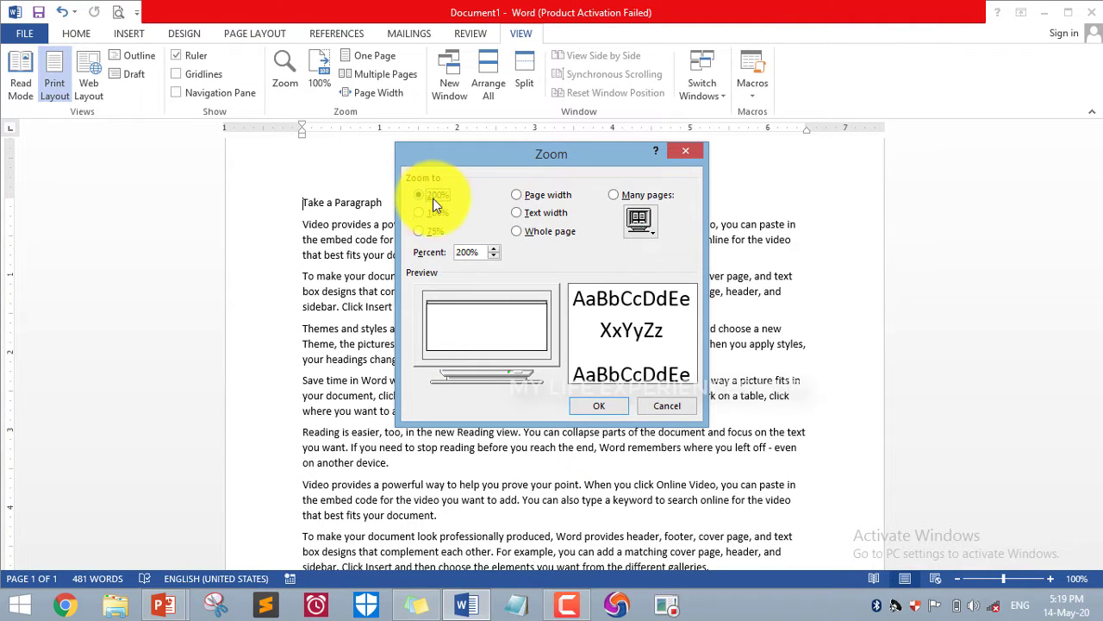
{"action": "left_click", "coordinate": [601, 407]}
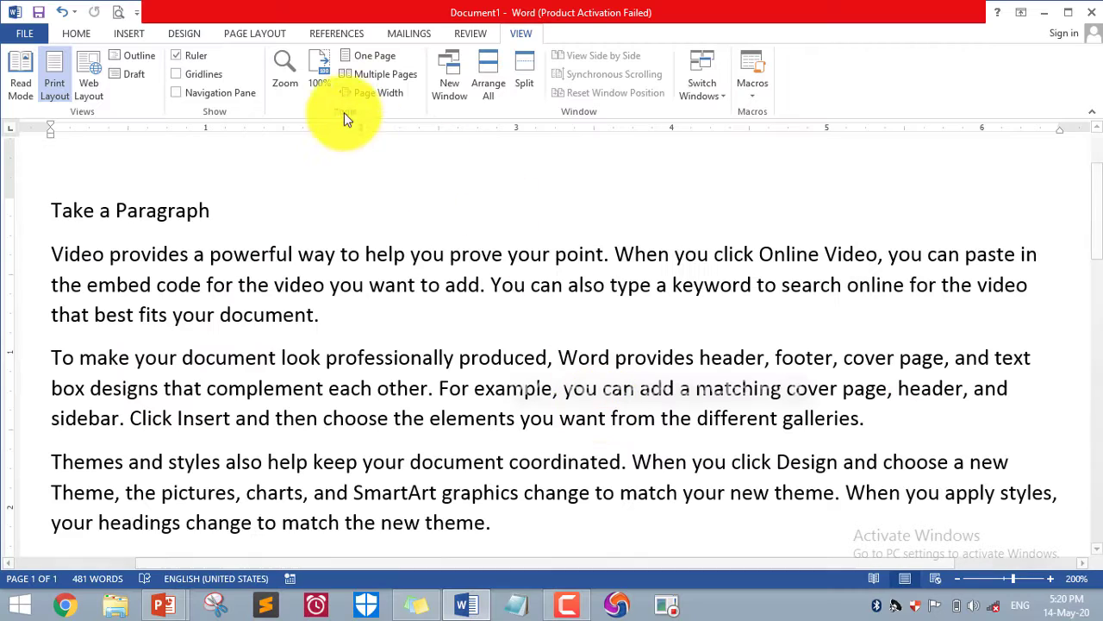
{"action": "left_click", "coordinate": [325, 86]}
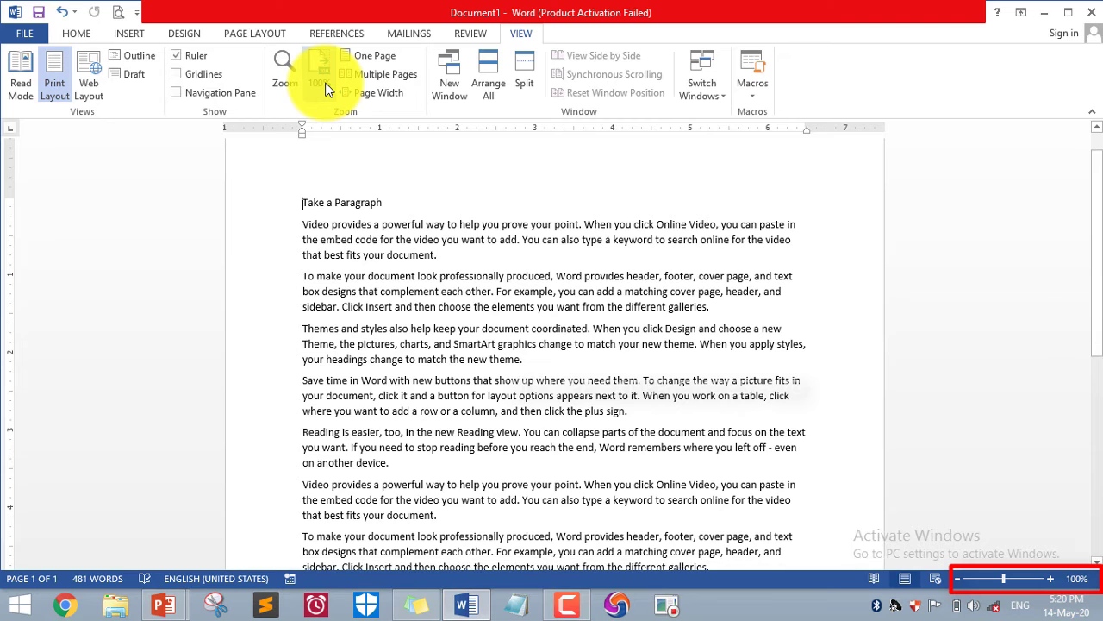
- Advance the PowerPoint slide show to the Zoom command's One page bullet and fit one whole page in Word
{"action": "key", "text": "alt+Tab"}
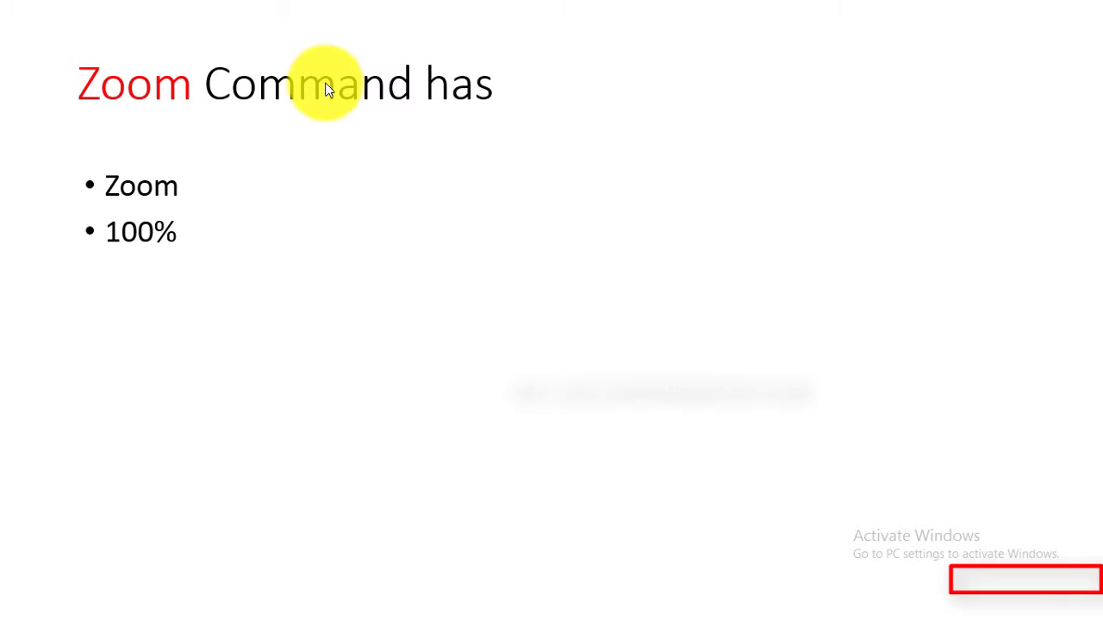
{"action": "key", "text": "Right"}
{"action": "key", "text": "alt+Tab"}
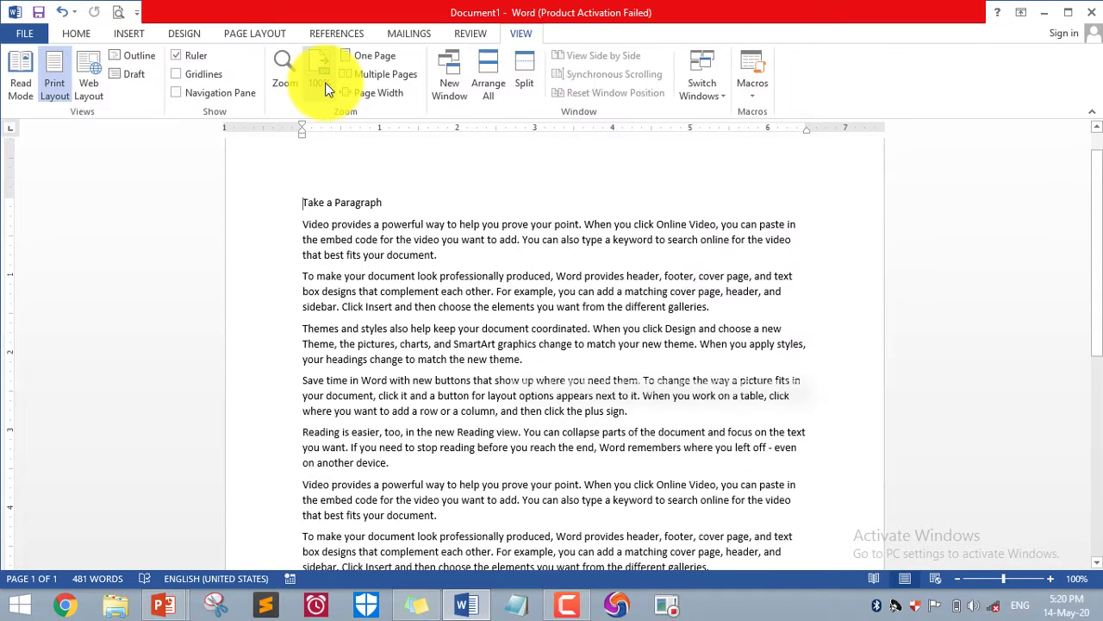
{"action": "left_click", "coordinate": [369, 58]}
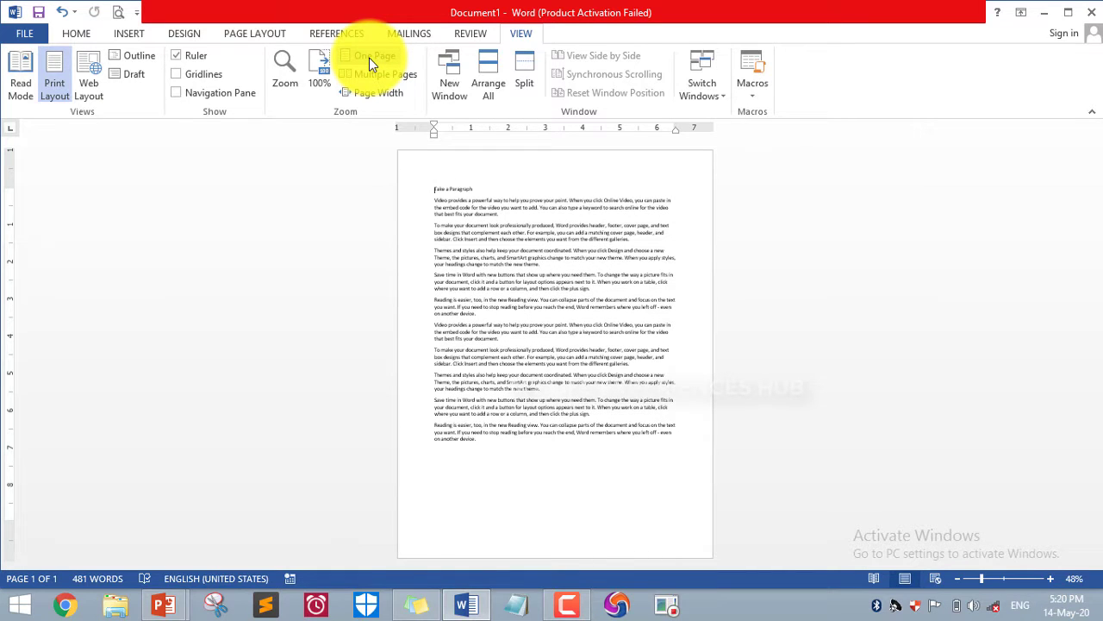
- Reveal the Multiple pages bullet in the PowerPoint slide show and insert a blank line above the first "Reading is easier" paragraph in Word
{"action": "key", "text": "alt+Tab"}
{"action": "key", "text": "Right"}
{"action": "key", "text": "alt+Tab"}
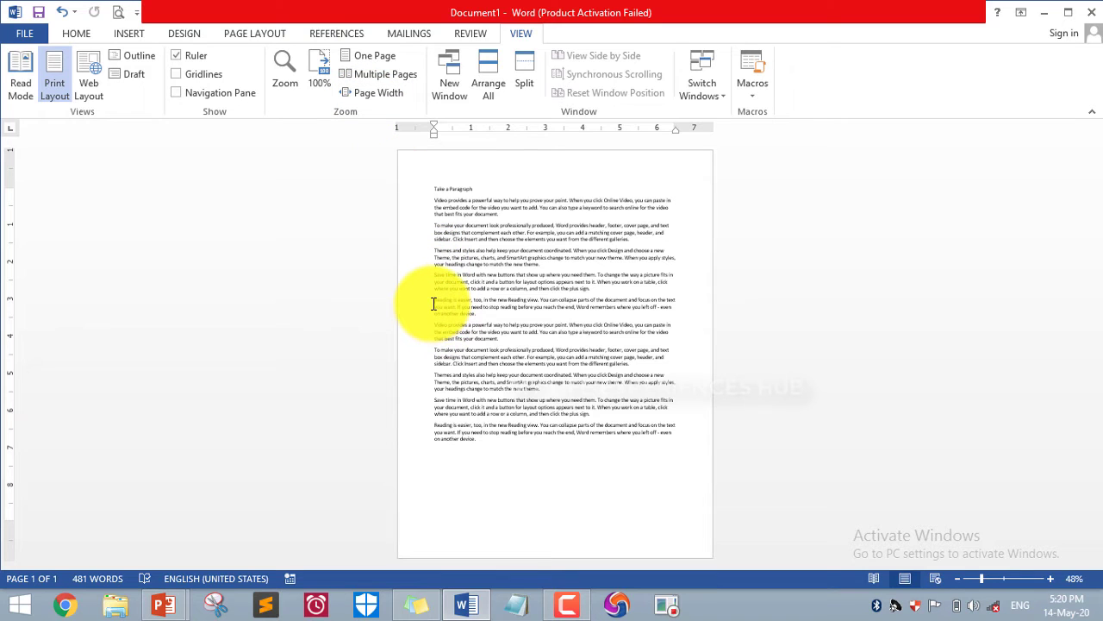
{"action": "key", "text": "Return"}
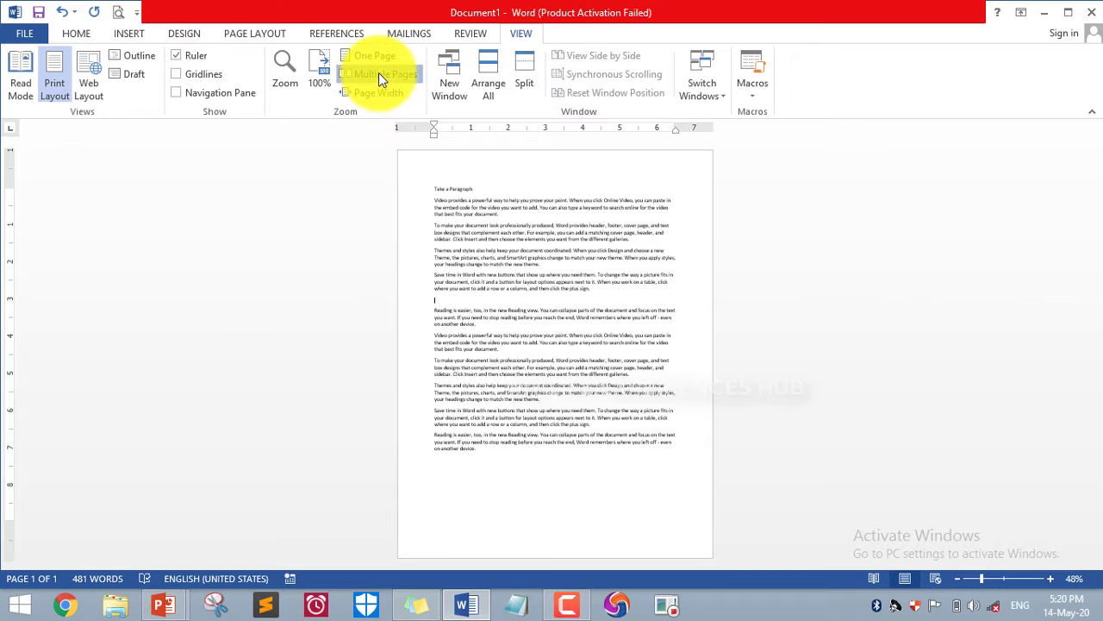
- Advance the PowerPoint slide show past the Multiple pages bullet and zoom the Word document to page width
{"action": "key", "text": "alt+Tab"}
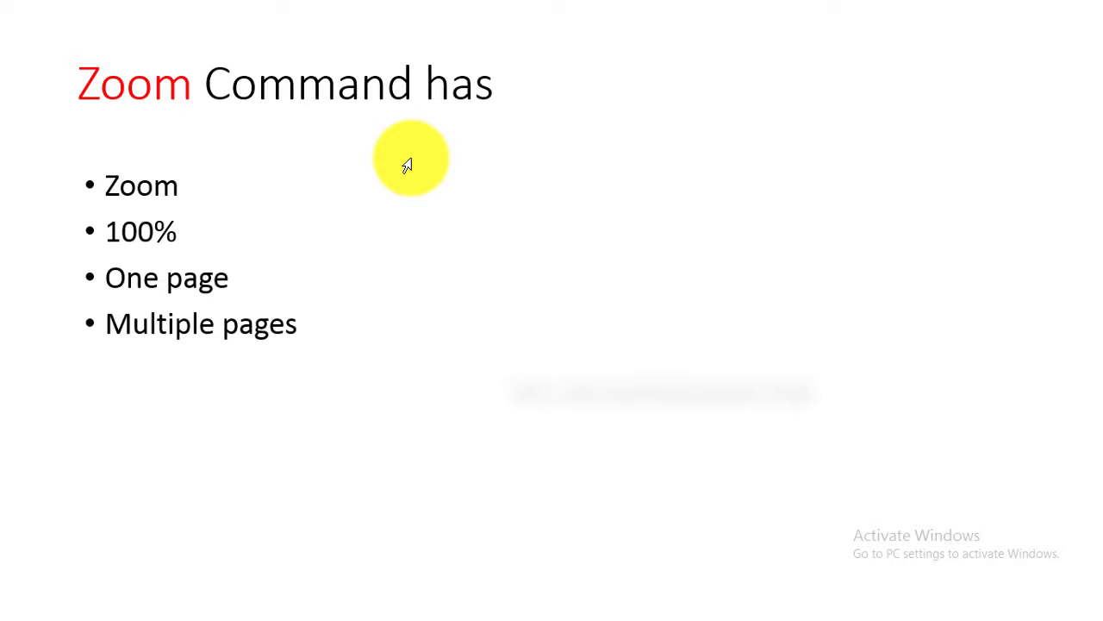
{"action": "left_click", "coordinate": [406, 164]}
{"action": "key", "text": "alt+Tab"}
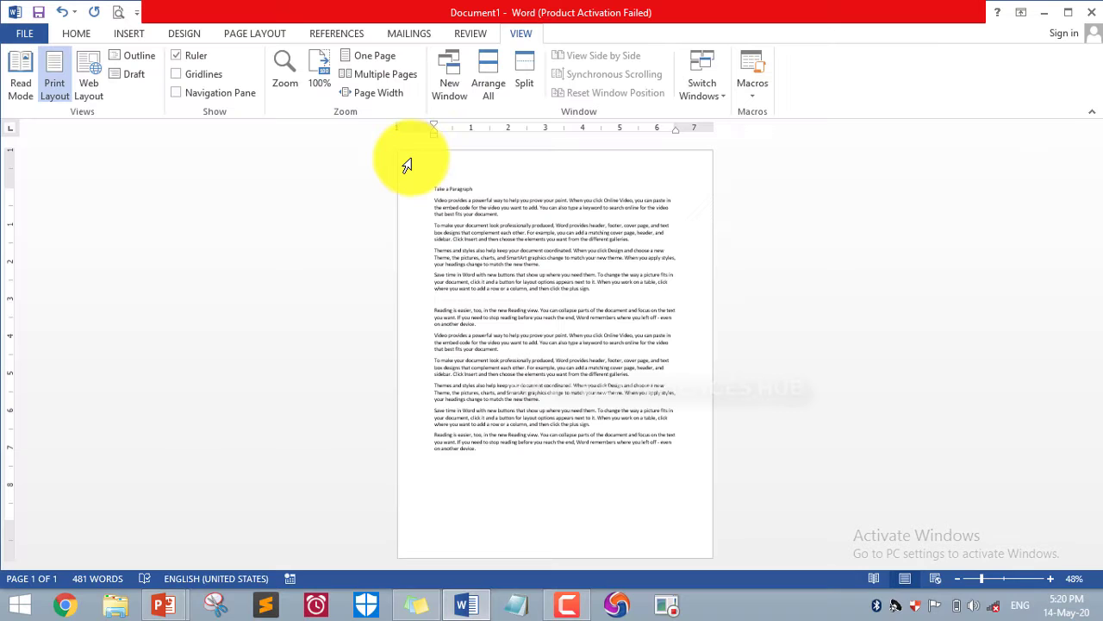
{"action": "left_click", "coordinate": [387, 101]}
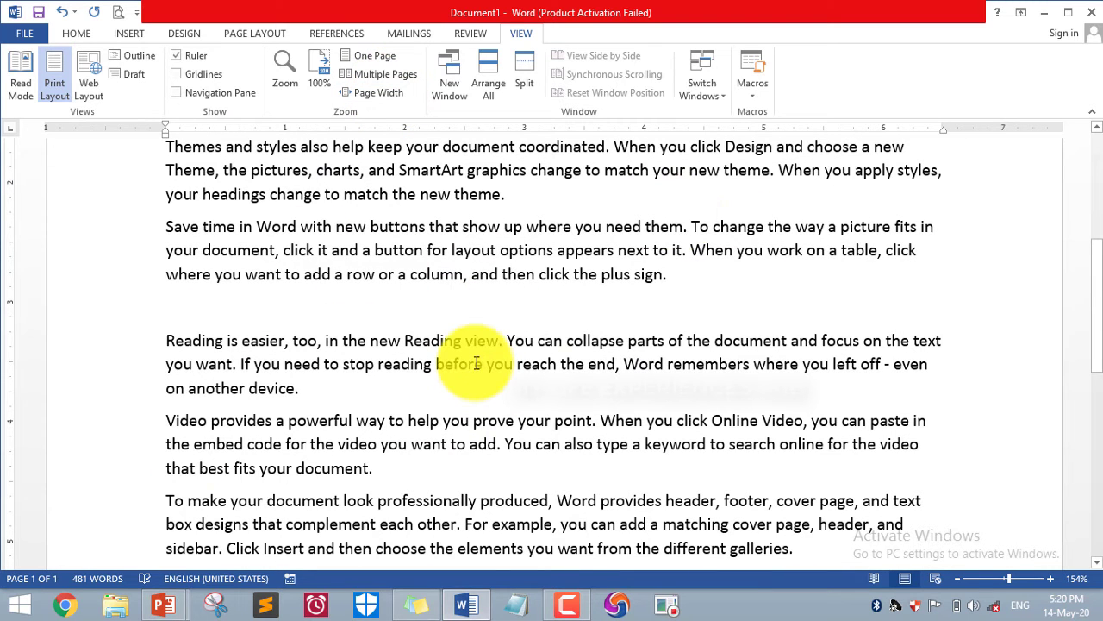
- Advance the PowerPoint slide show to the Window command's New Window bullet and set the Word document's zoom to 100%
{"action": "key", "text": "alt+Tab"}
{"action": "key", "text": "Right"}
{"action": "key", "text": "Right"}
{"action": "key", "text": "Right"}
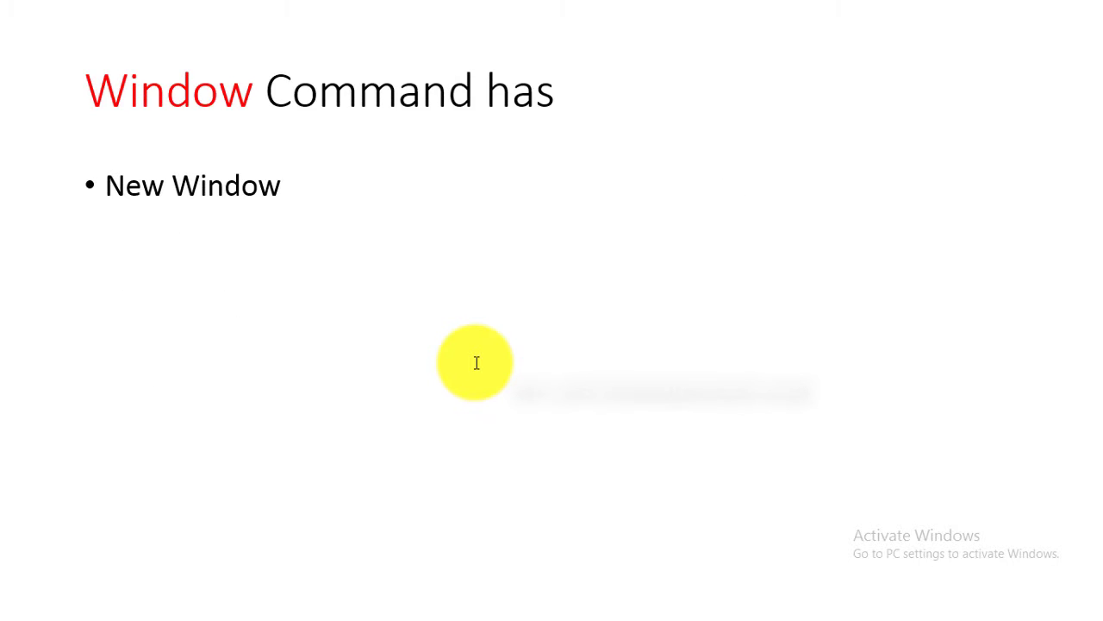
{"action": "key", "text": "alt+Tab"}
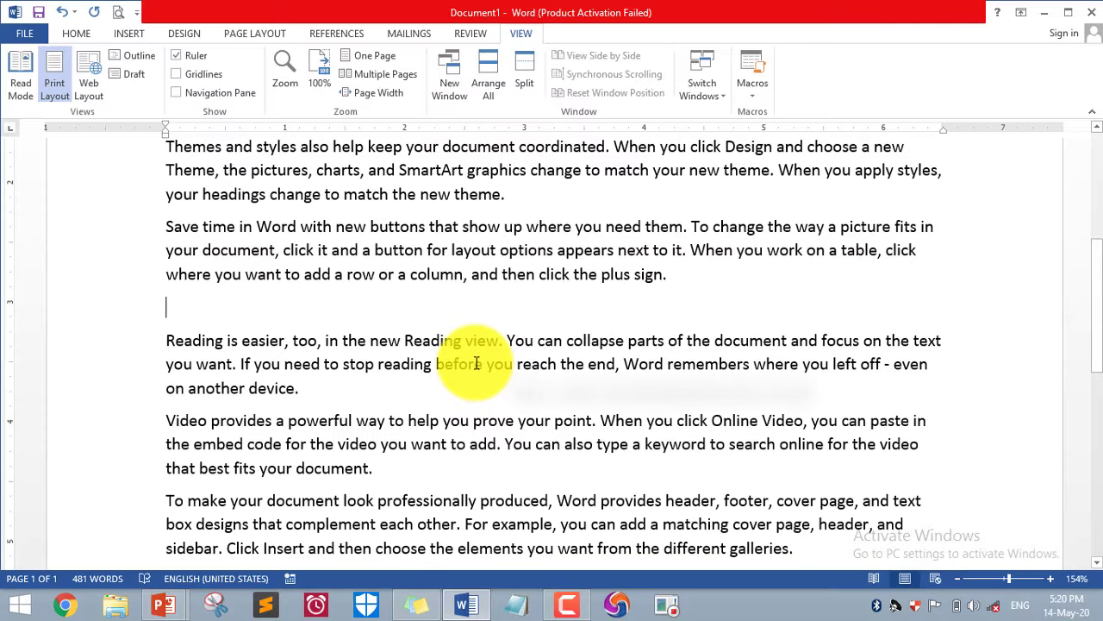
{"action": "left_click", "coordinate": [321, 73]}
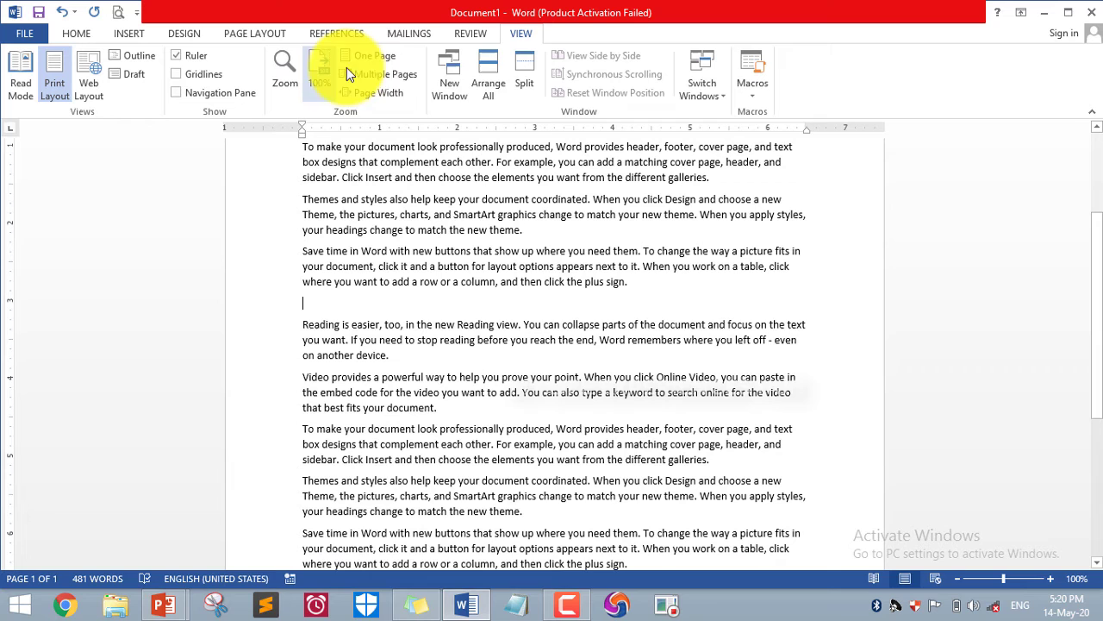
- Open a new window of the document and move it down so the first window's ribbon is exposed above it
{"action": "left_click", "coordinate": [445, 86]}
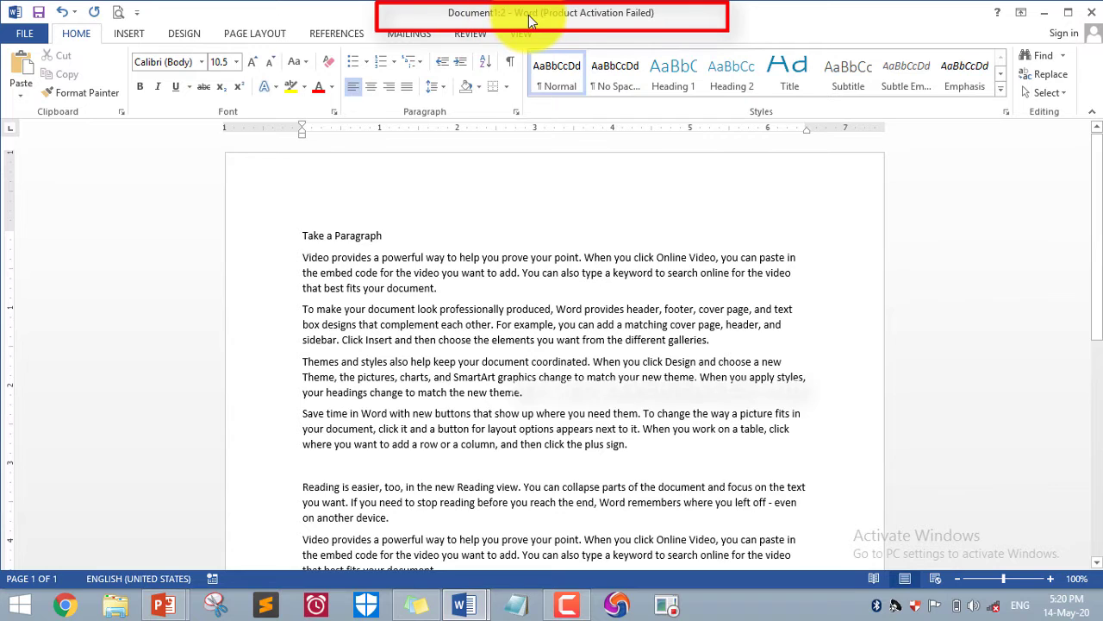
{"action": "left_click", "coordinate": [1062, 19]}
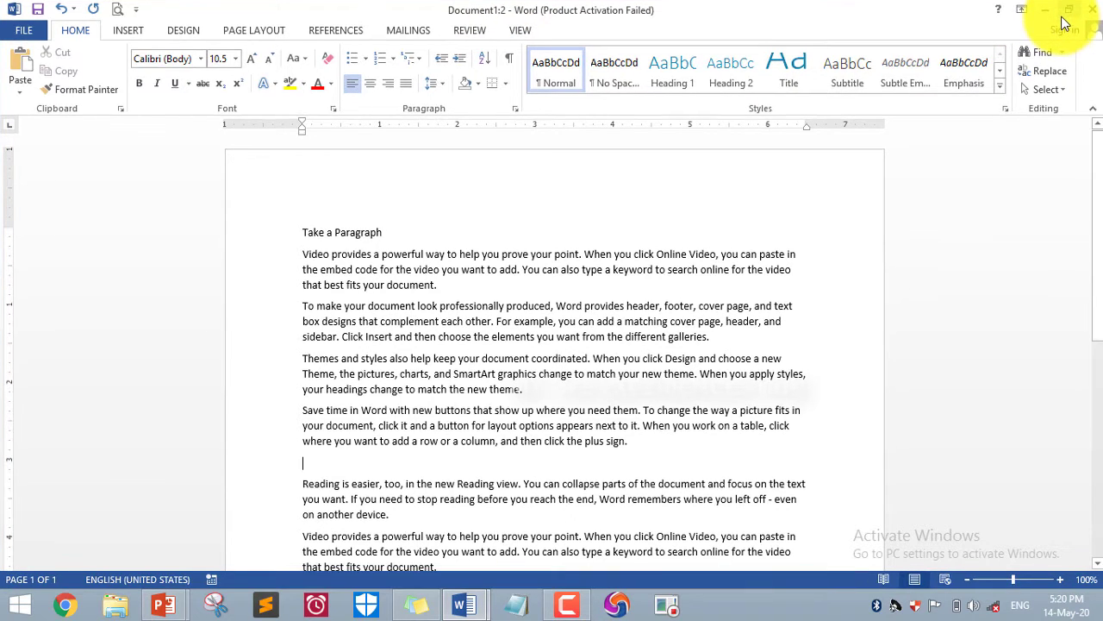
{"action": "left_click", "coordinate": [1074, 14]}
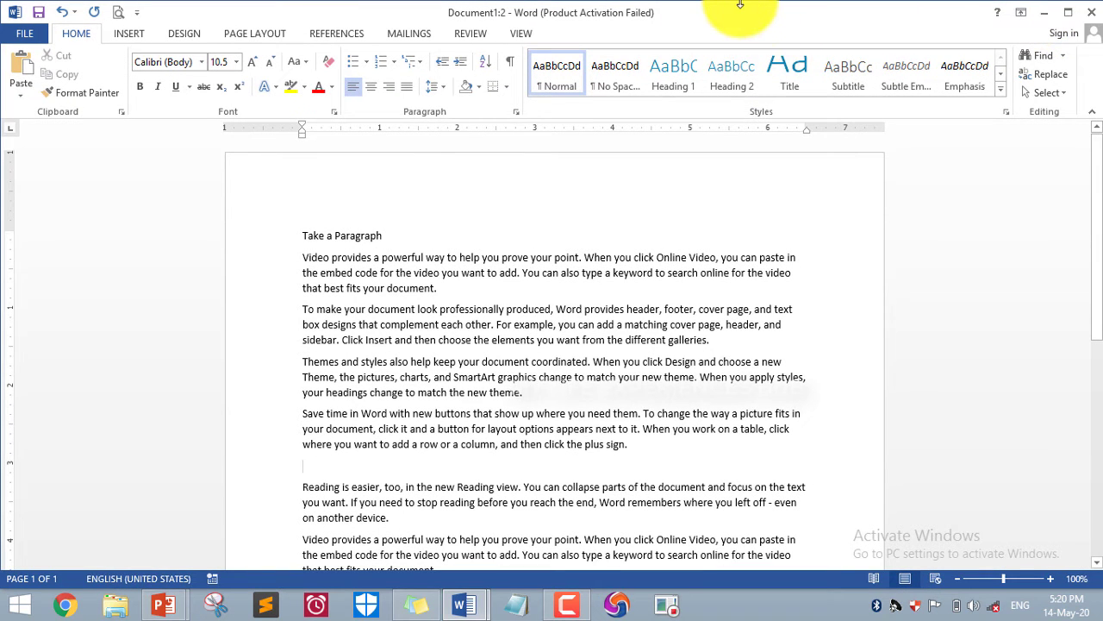
{"action": "left_click_drag", "start_coordinate": [739, 5], "coordinate": [741, 223]}
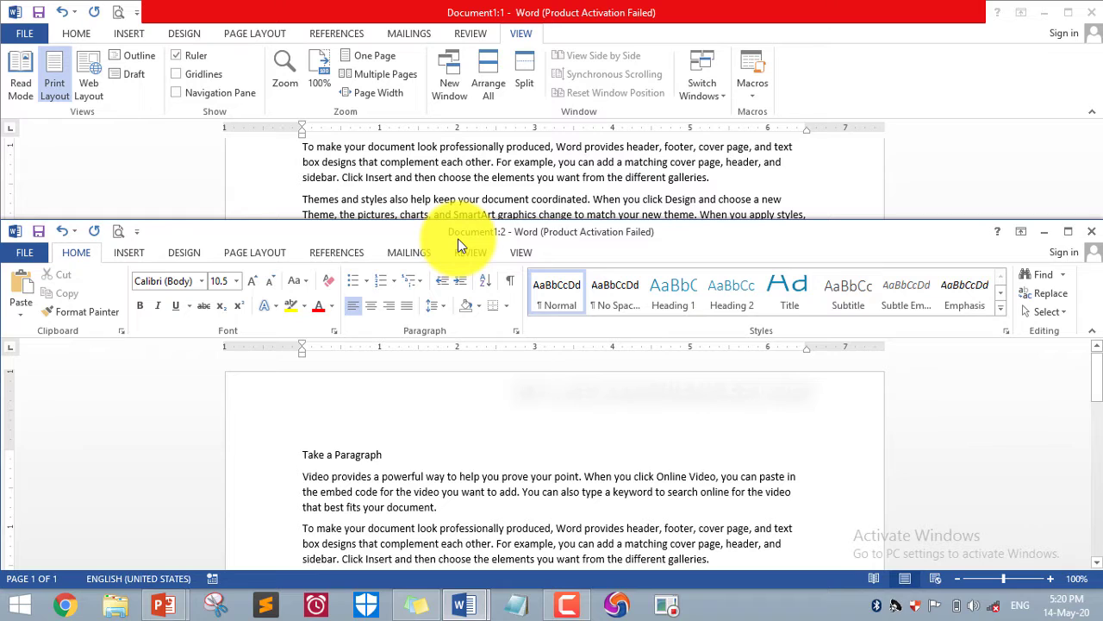
{"action": "left_click", "coordinate": [269, 403]}
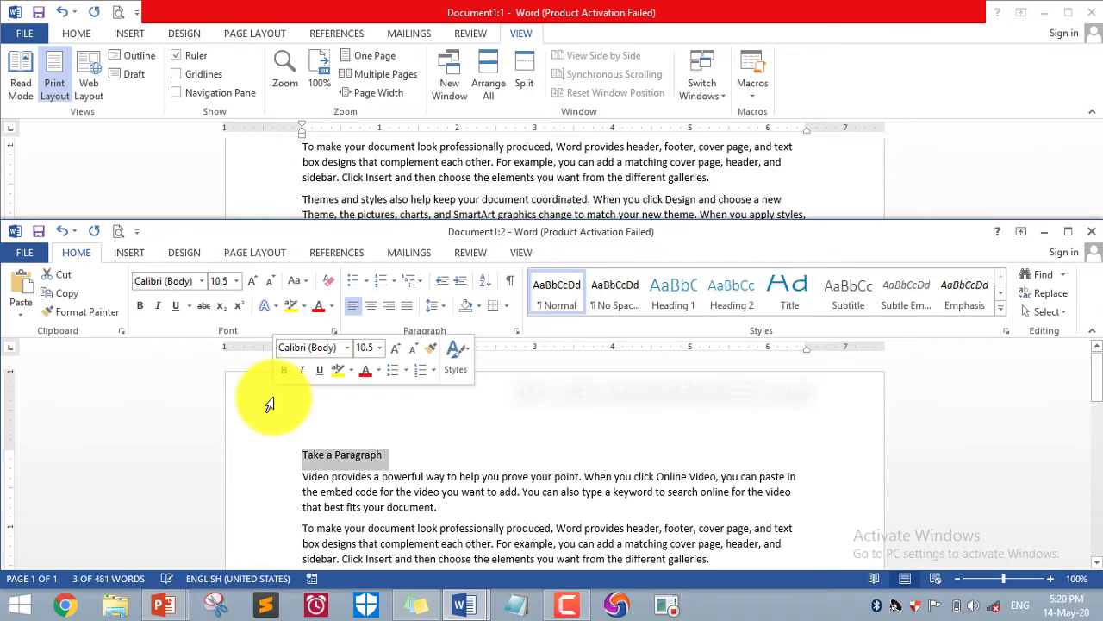
{"action": "left_click", "coordinate": [522, 400]}
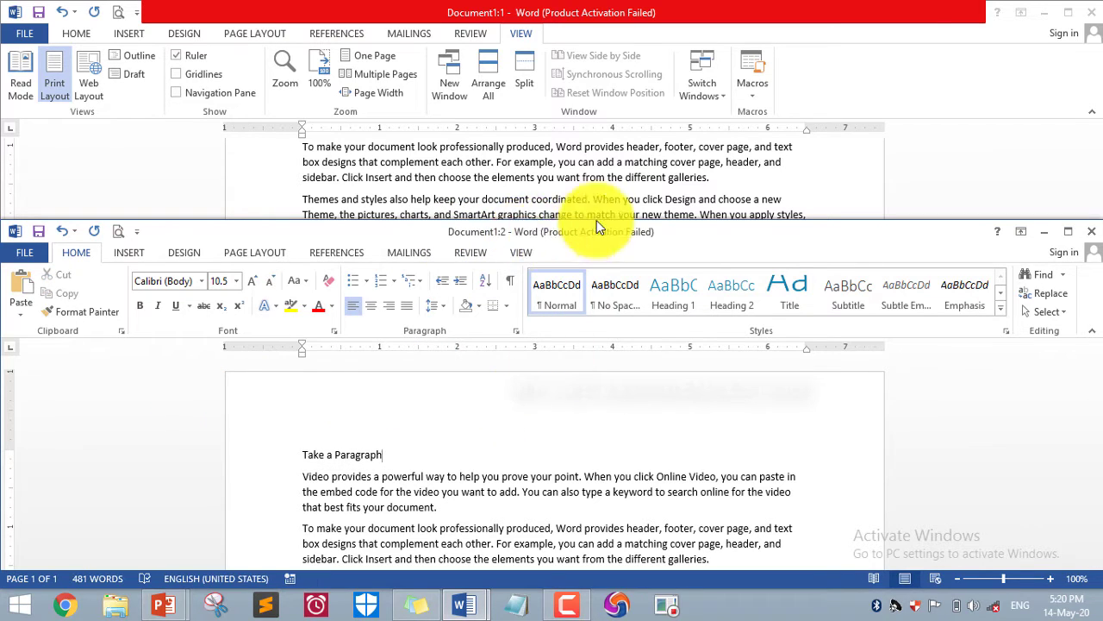
- Reveal the Arrange All bullet in the PowerPoint slide show and arrange all open windows from Word's first document window
{"action": "key", "text": "alt+Tab"}
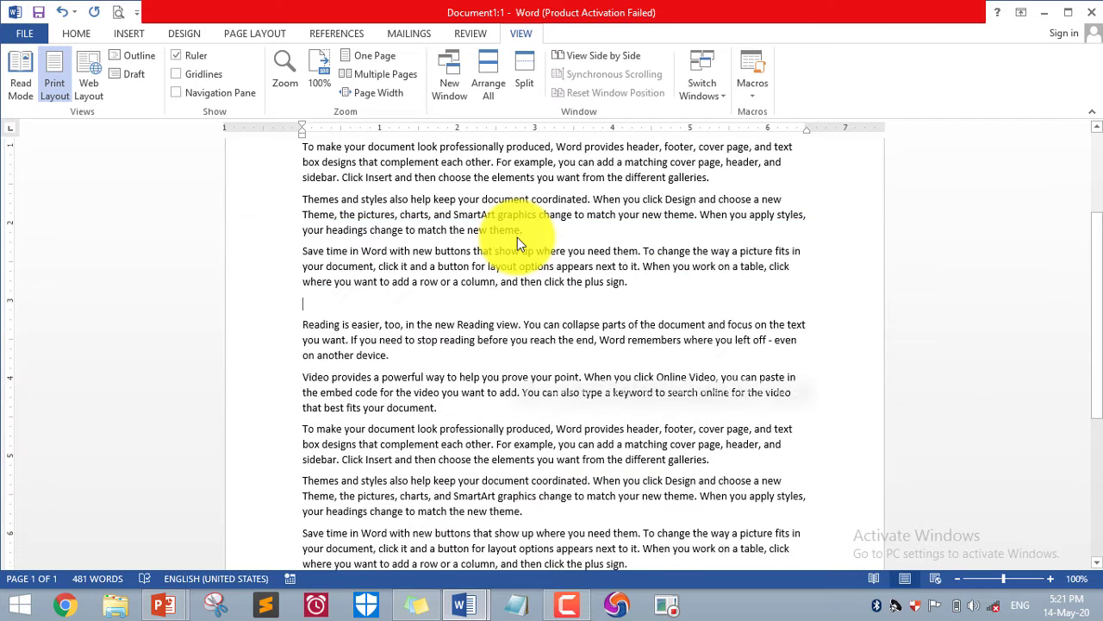
{"action": "key", "text": "alt+Tab"}
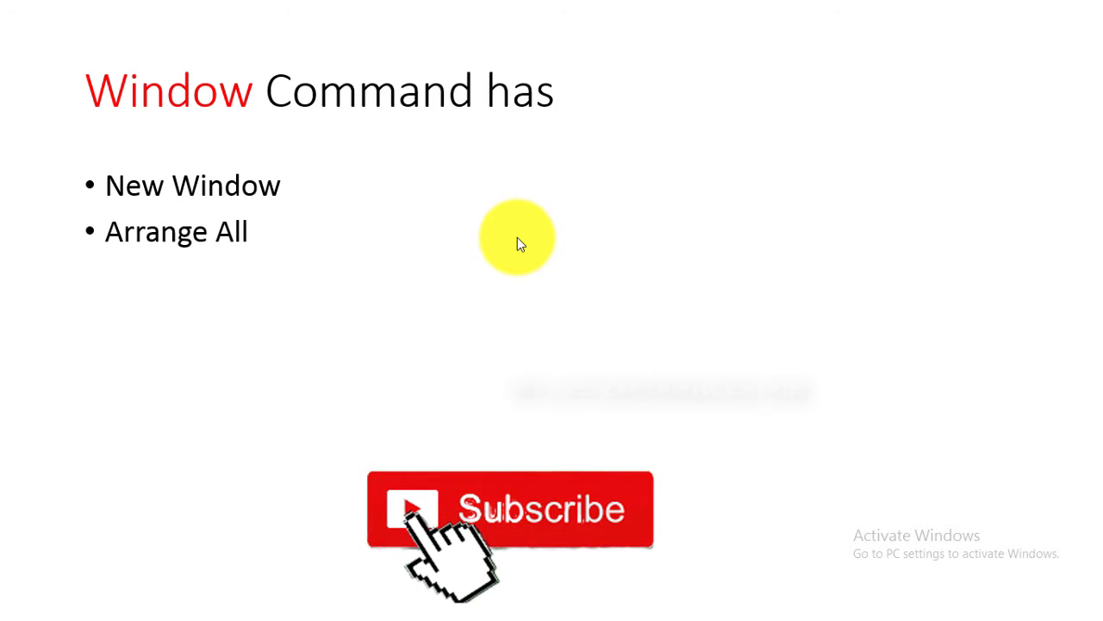
{"action": "key", "text": "alt+Tab"}
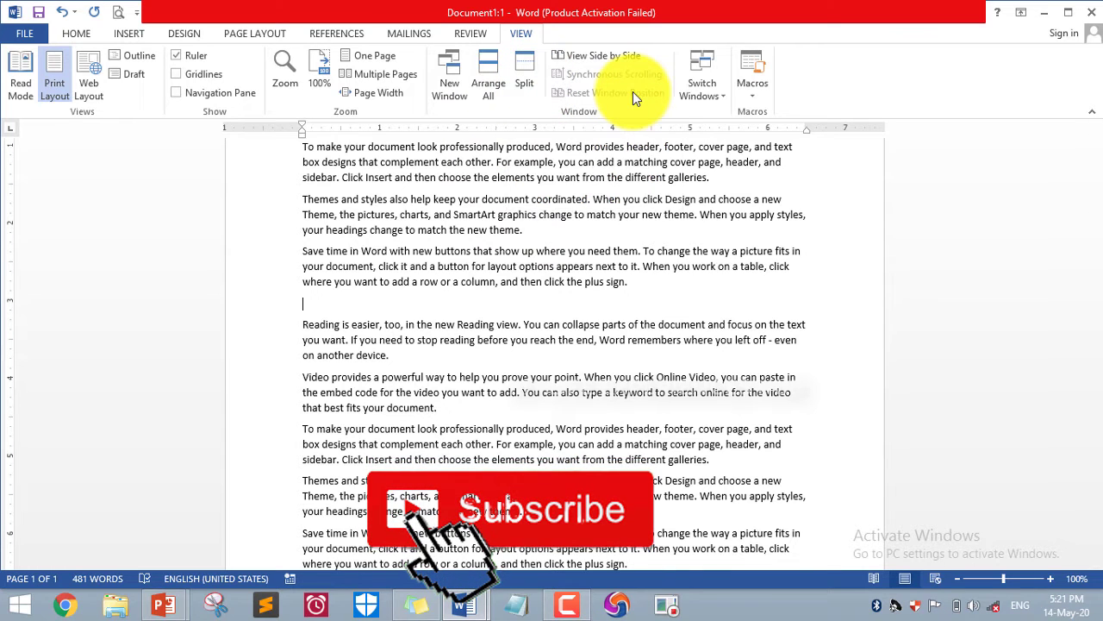
{"action": "left_click", "coordinate": [494, 93]}
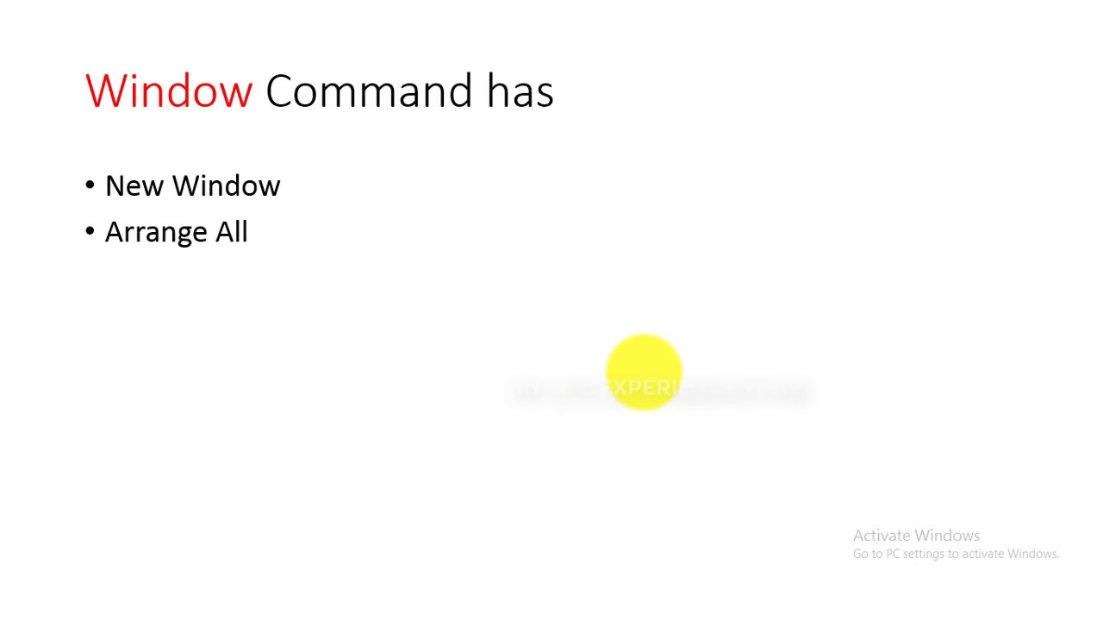
{"action": "key", "text": "alt+Tab"}
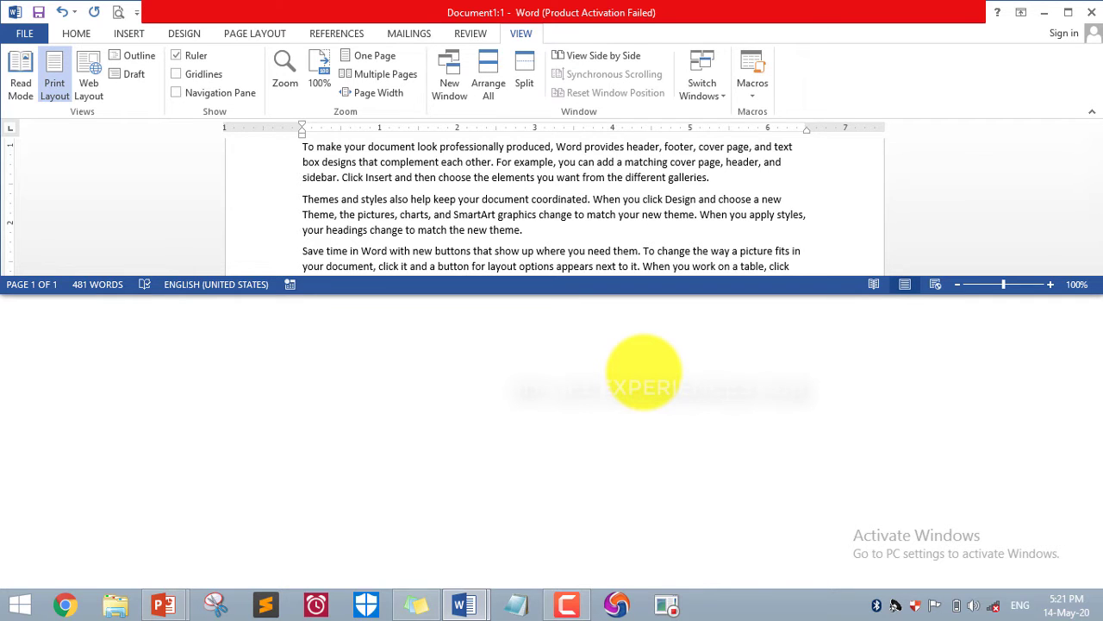
- Maximize the first document window, split it, scroll both panes to the start of the document, and remove the split
{"action": "key", "text": "super+Up"}
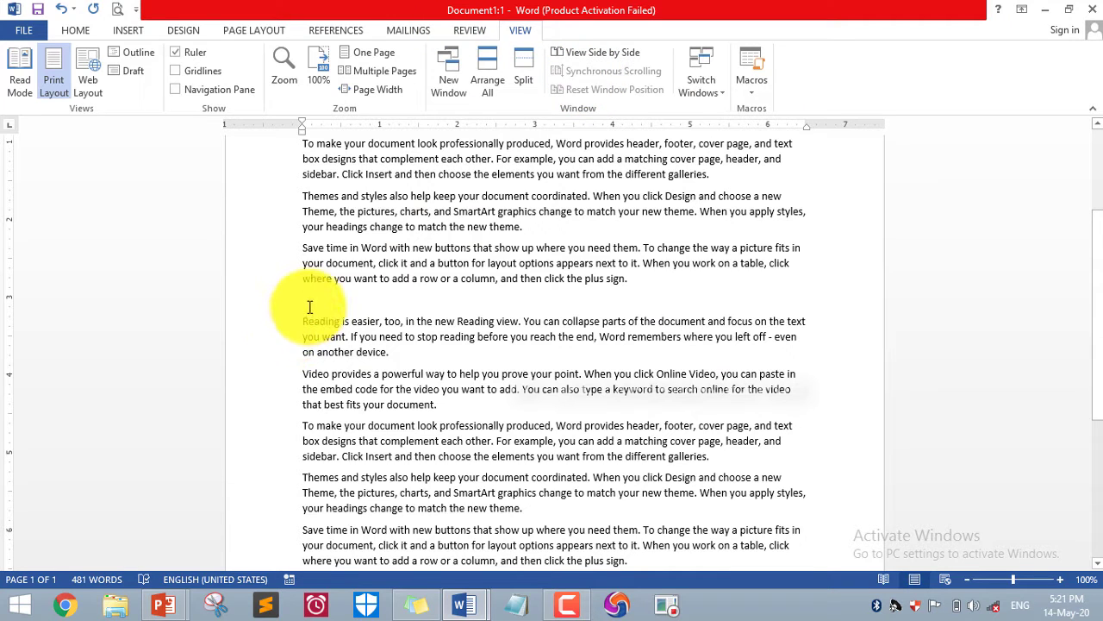
{"action": "left_click", "coordinate": [522, 79]}
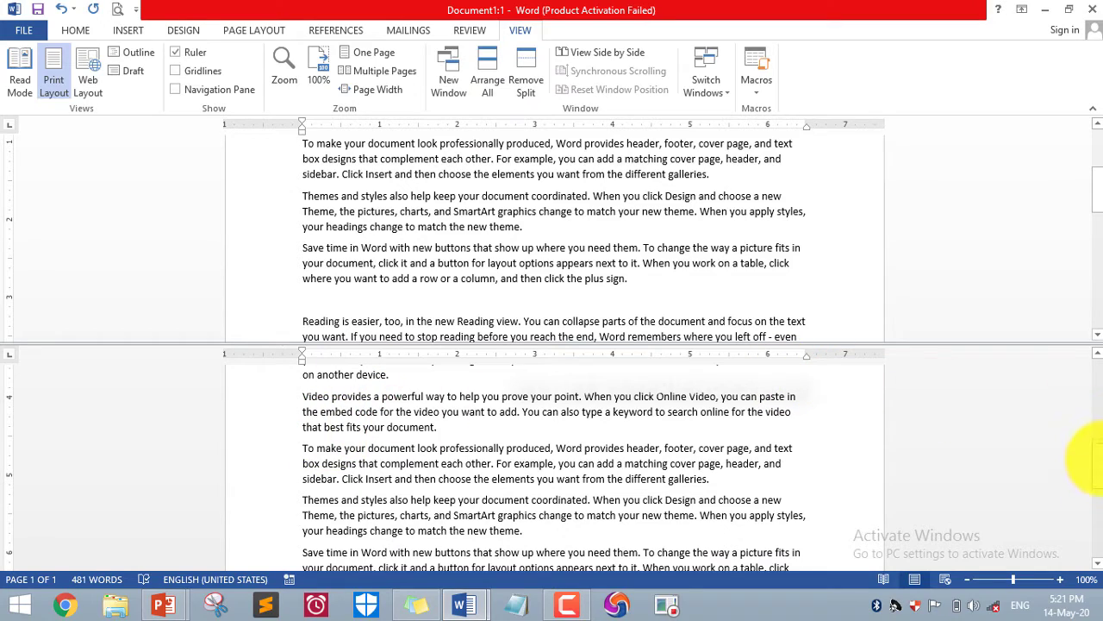
{"action": "left_click_drag", "start_coordinate": [1096, 457], "coordinate": [1086, 247]}
{"action": "left_click_drag", "start_coordinate": [1083, 190], "coordinate": [1082, 129]}
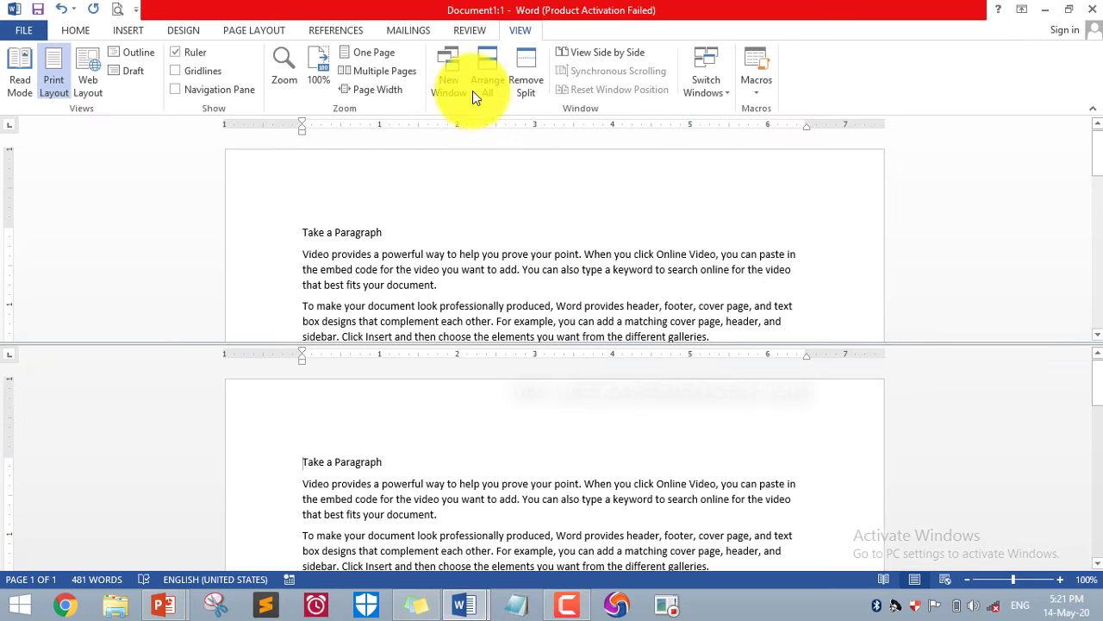
{"action": "left_click", "coordinate": [518, 76]}
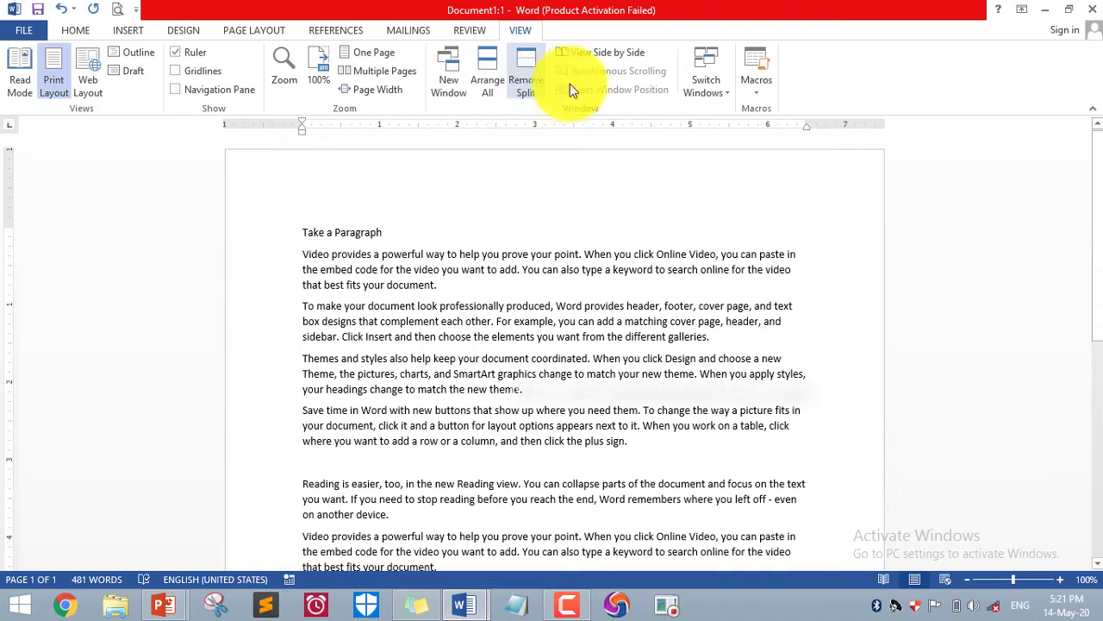
- View the two document windows side by side, maximize the first one, and reset the window position
{"action": "left_click", "coordinate": [625, 68]}
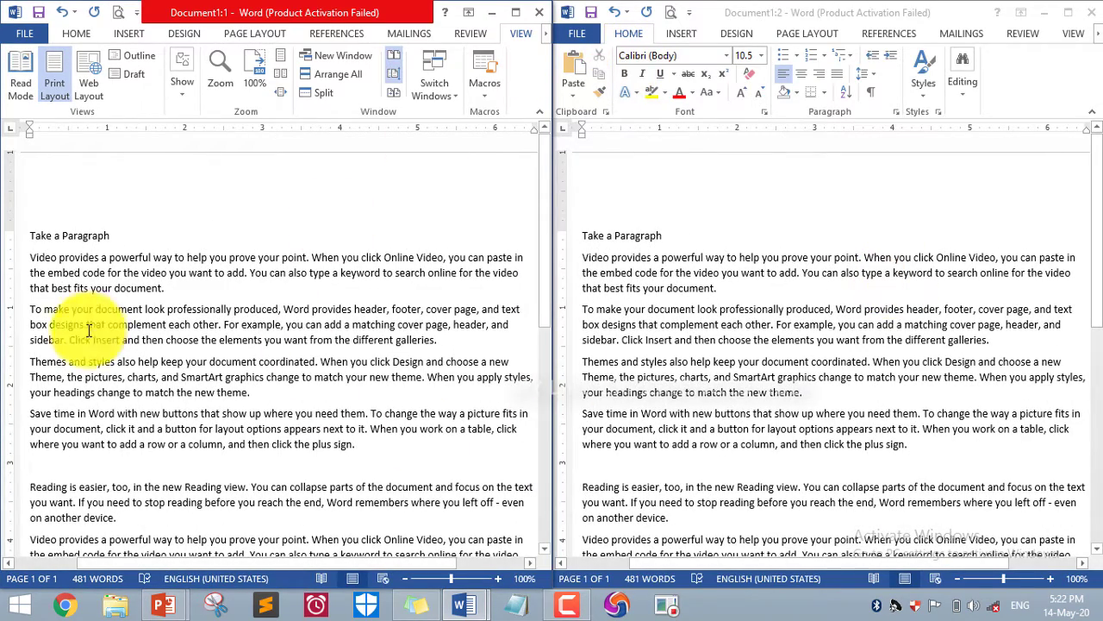
{"action": "left_click", "coordinate": [515, 12]}
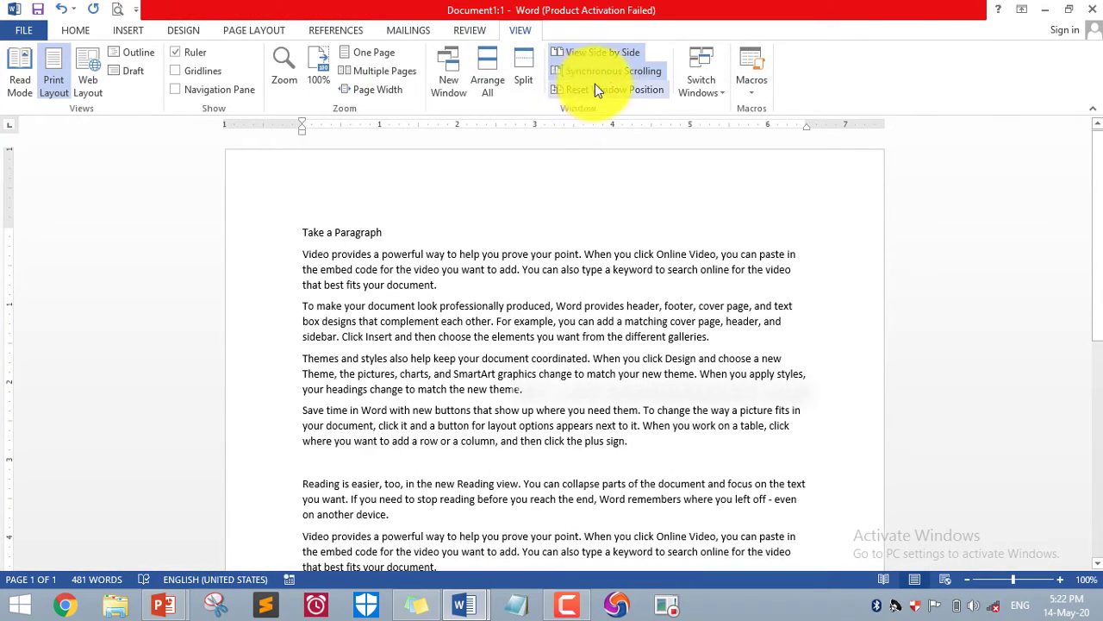
{"action": "left_click", "coordinate": [641, 91]}
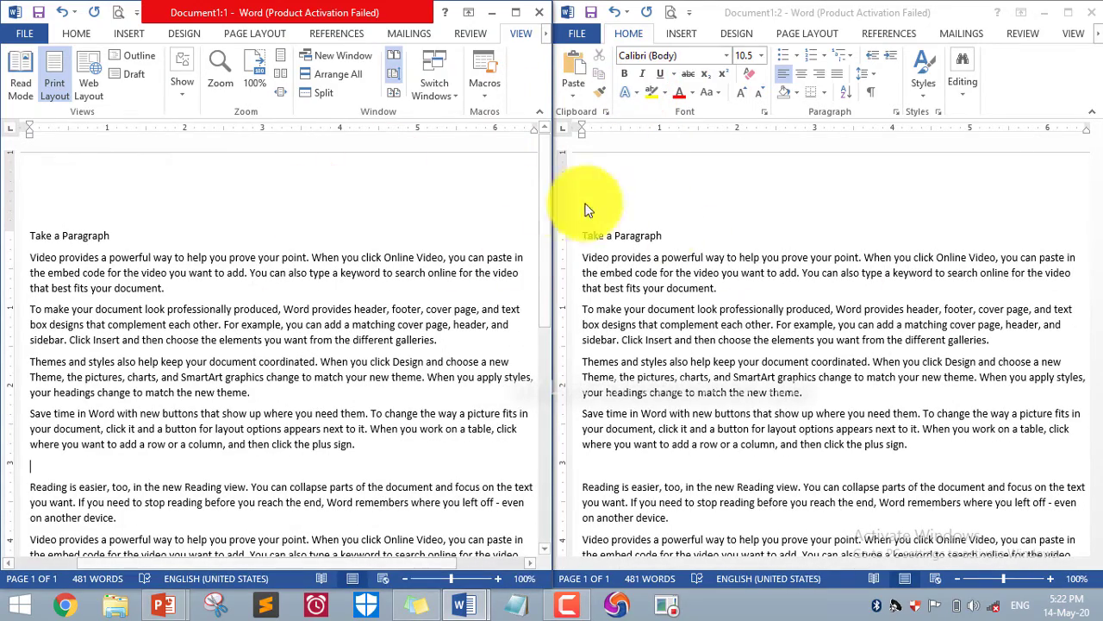
- Maximize the first document window, and switch to the PowerPoint slide show to reveal the Switch Windows bullet
{"action": "left_click", "coordinate": [516, 12]}
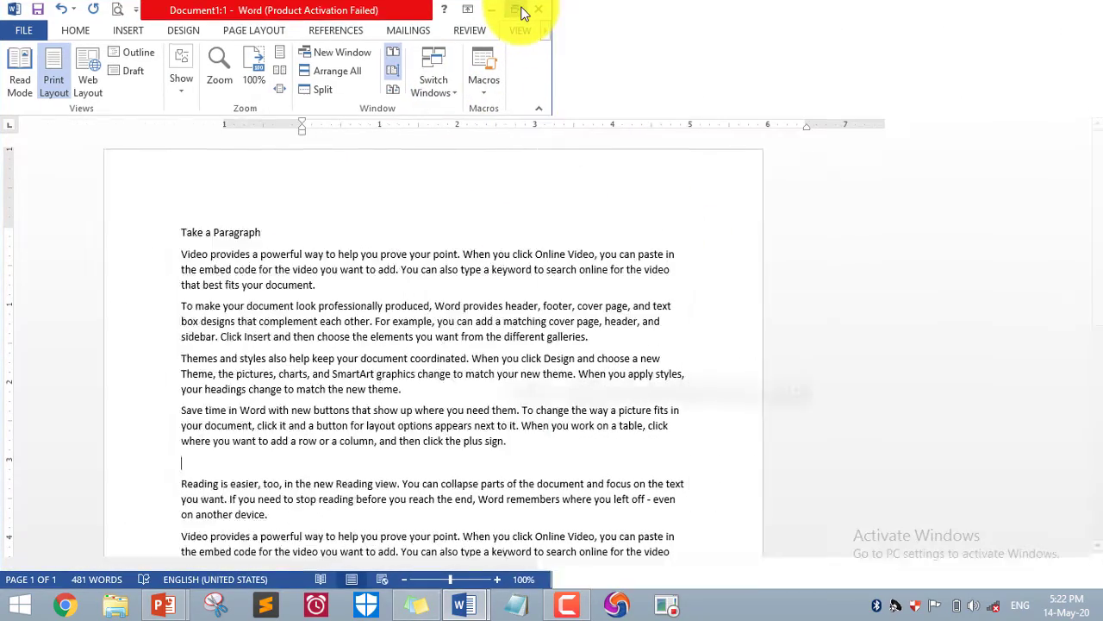
{"action": "key", "text": "alt+Tab"}
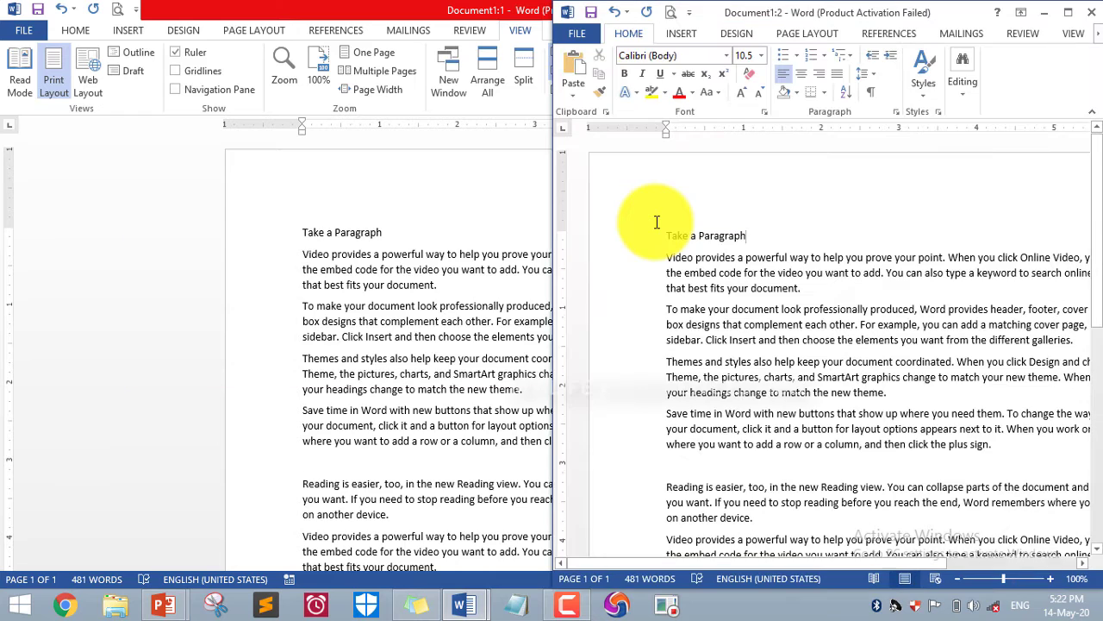
{"action": "key", "text": "alt+Tab"}
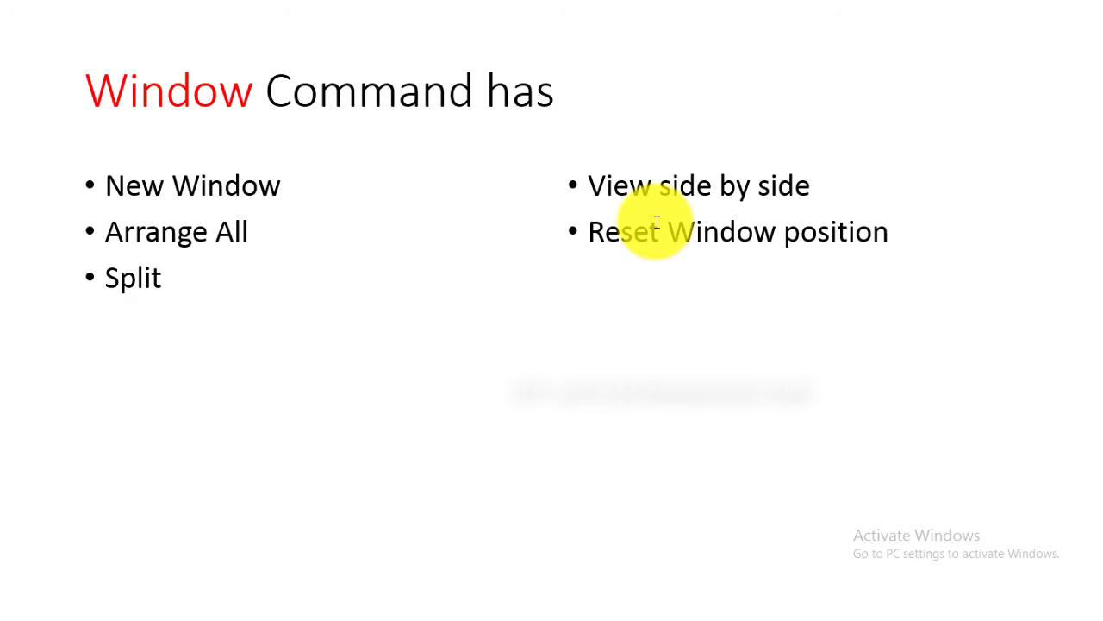
{"action": "key", "text": "Right"}
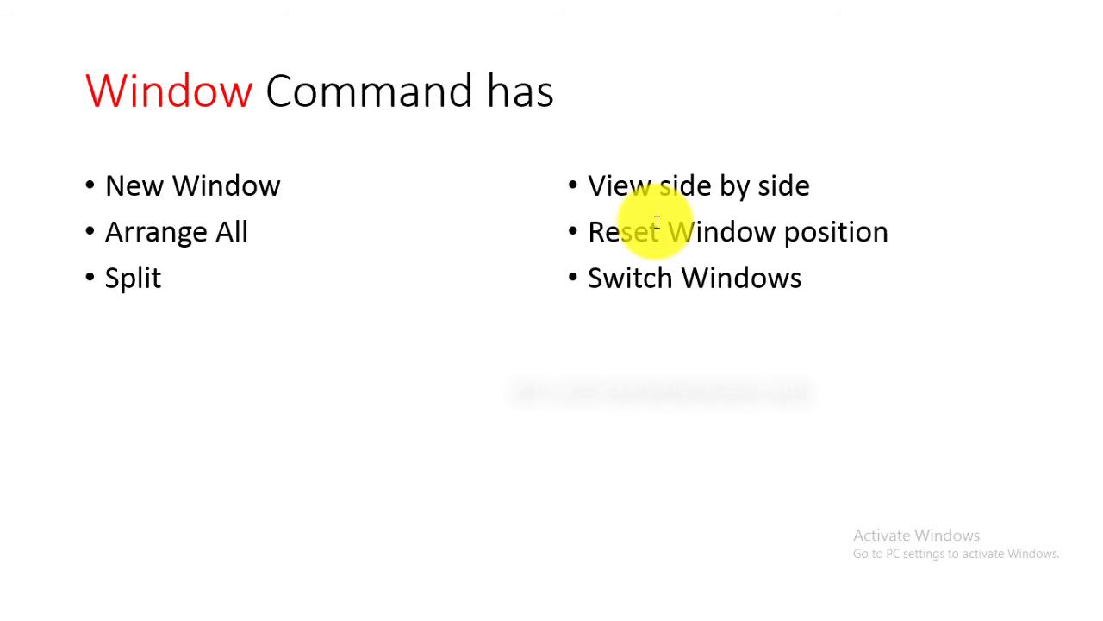
- Maximize the second document window, and use Switch Windows to go to Document1:1 and back to Document1:2
{"action": "key", "text": "alt+Tab"}
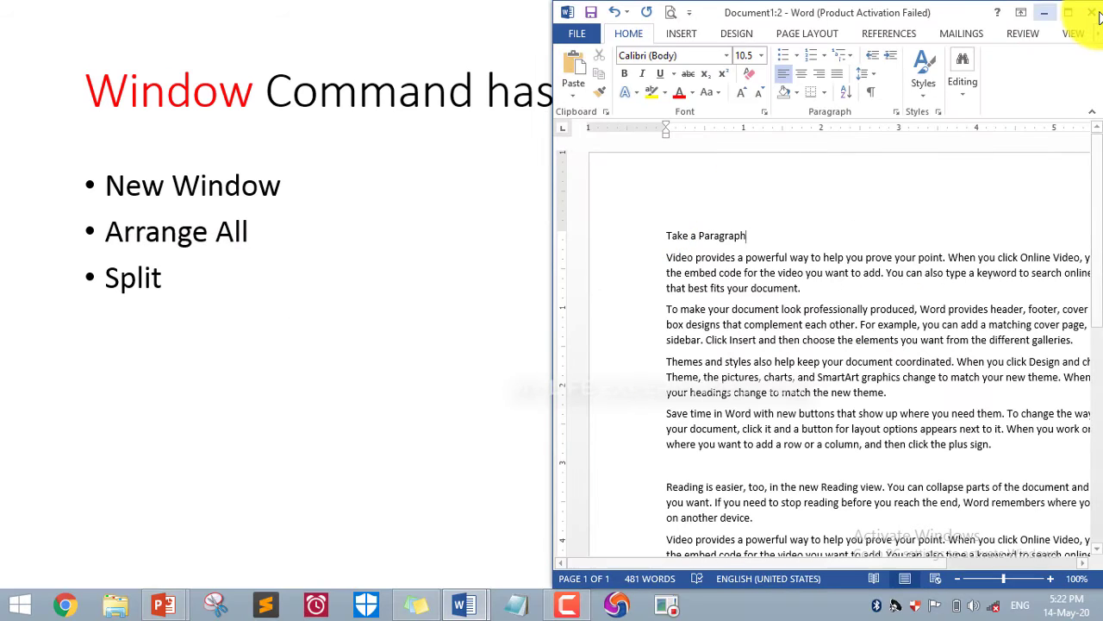
{"action": "left_click", "coordinate": [1075, 16]}
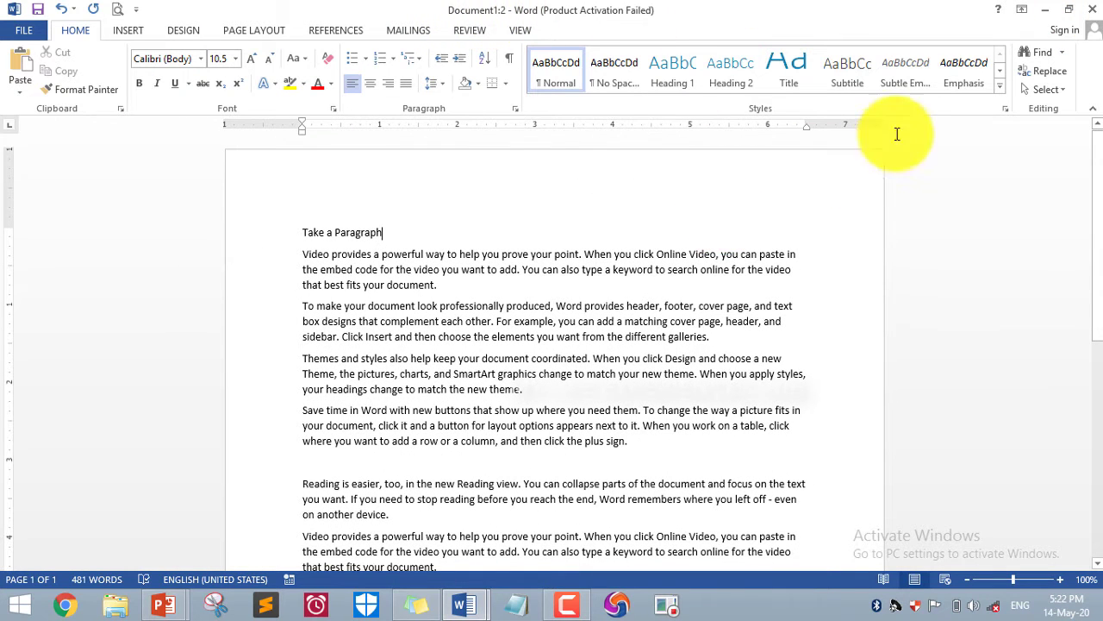
{"action": "left_click", "coordinate": [520, 30]}
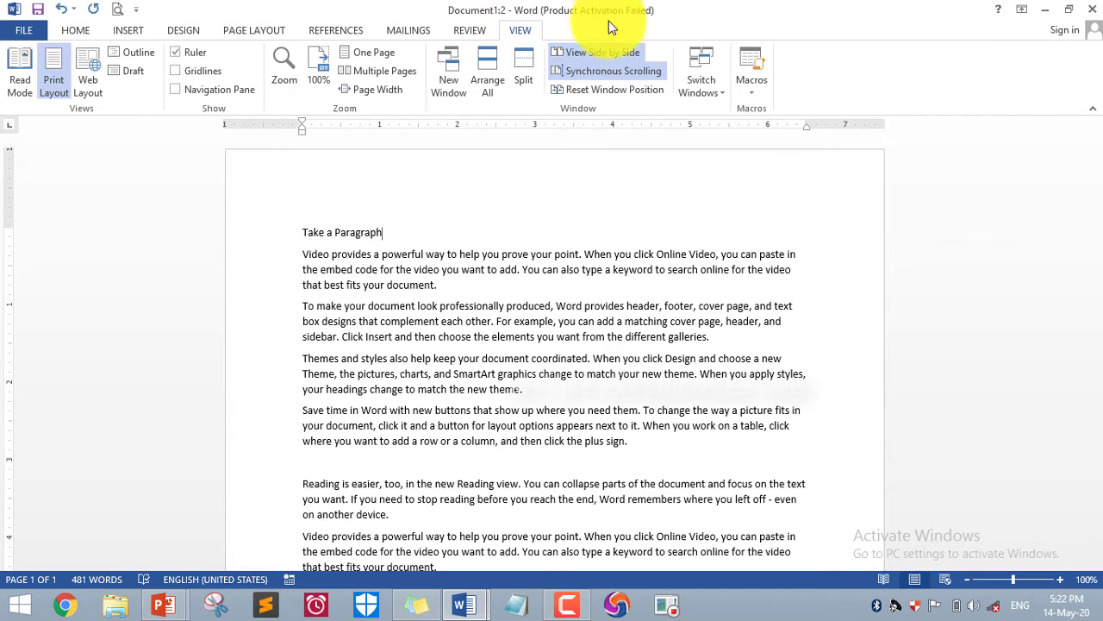
{"action": "left_click", "coordinate": [721, 91]}
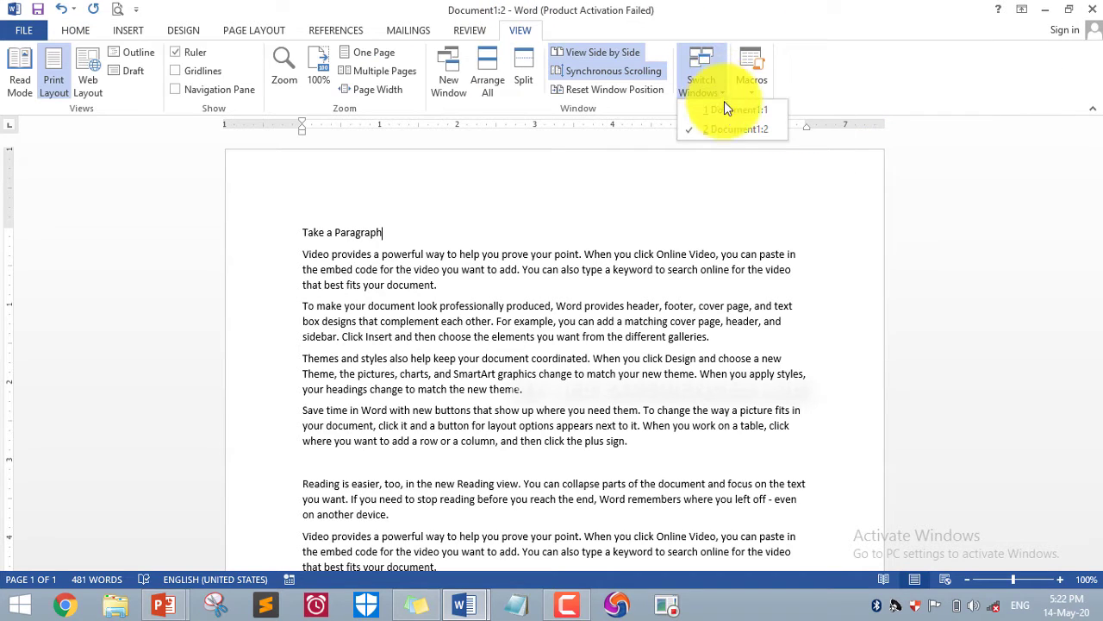
{"action": "left_click", "coordinate": [733, 110]}
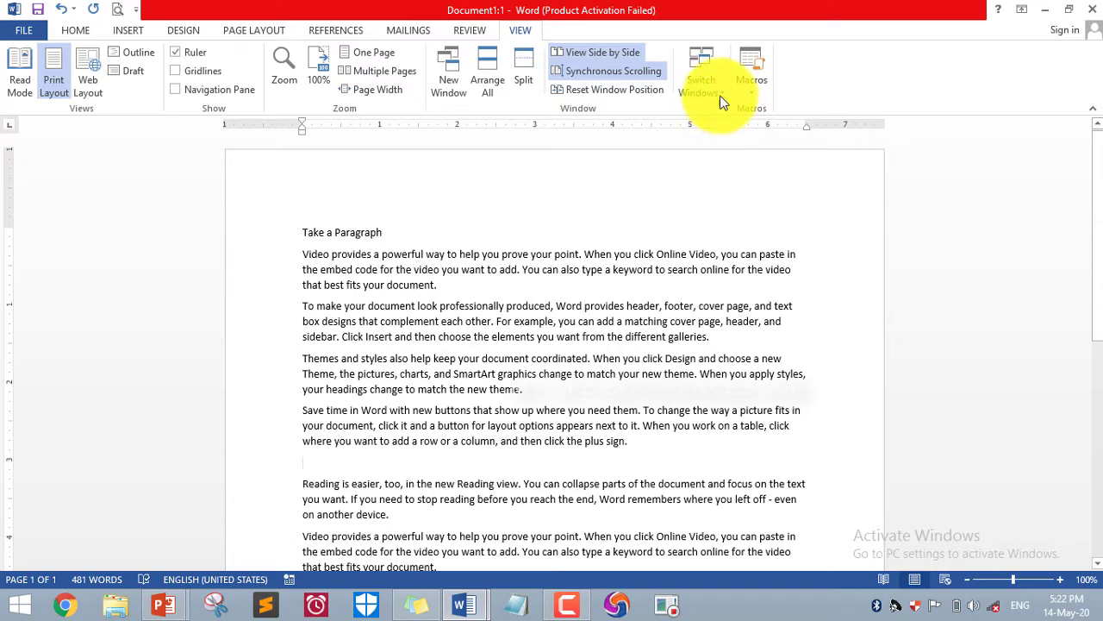
{"action": "left_click", "coordinate": [720, 91]}
{"action": "left_click", "coordinate": [729, 127]}
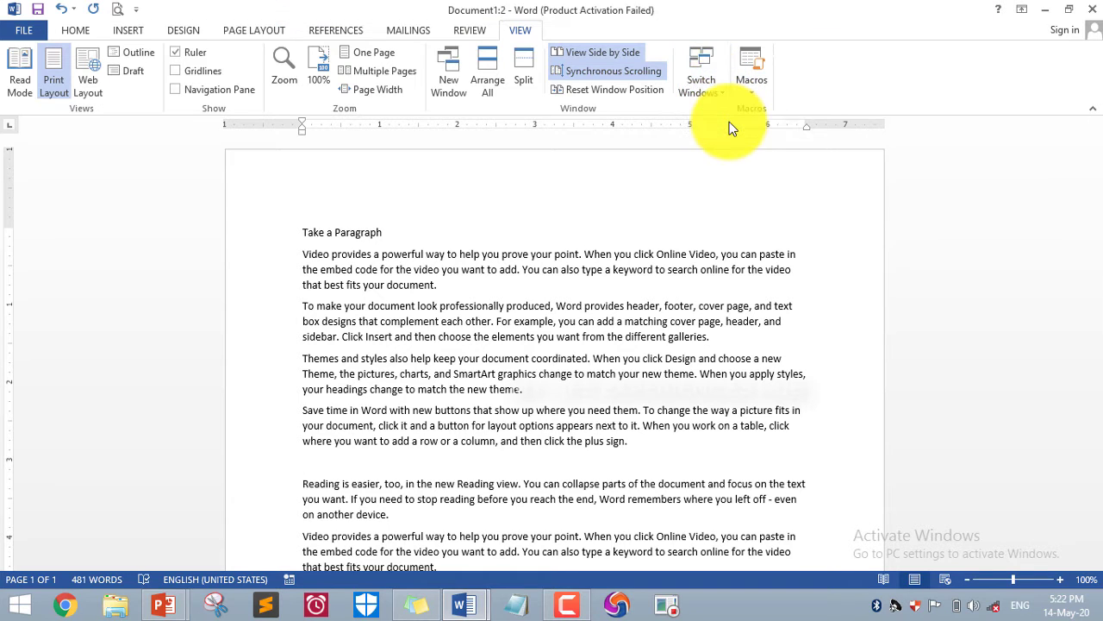
- Advance the PowerPoint slide show to the Macros slide, and add the line "Let s practical" at the end of the Word document
{"action": "key", "text": "alt+Tab"}
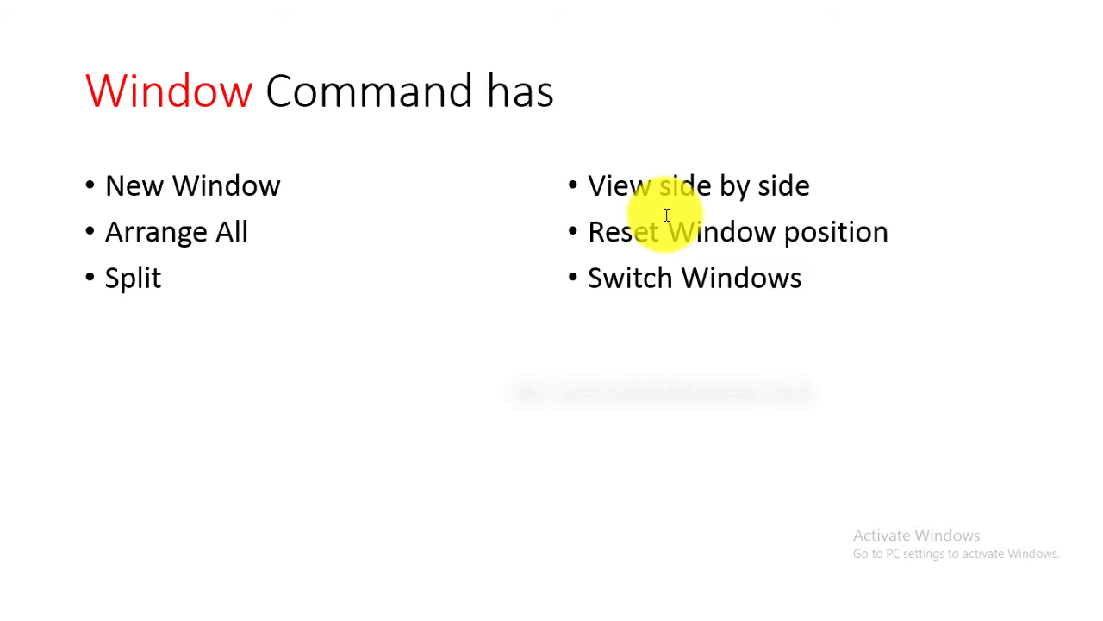
{"action": "key", "text": "Right"}
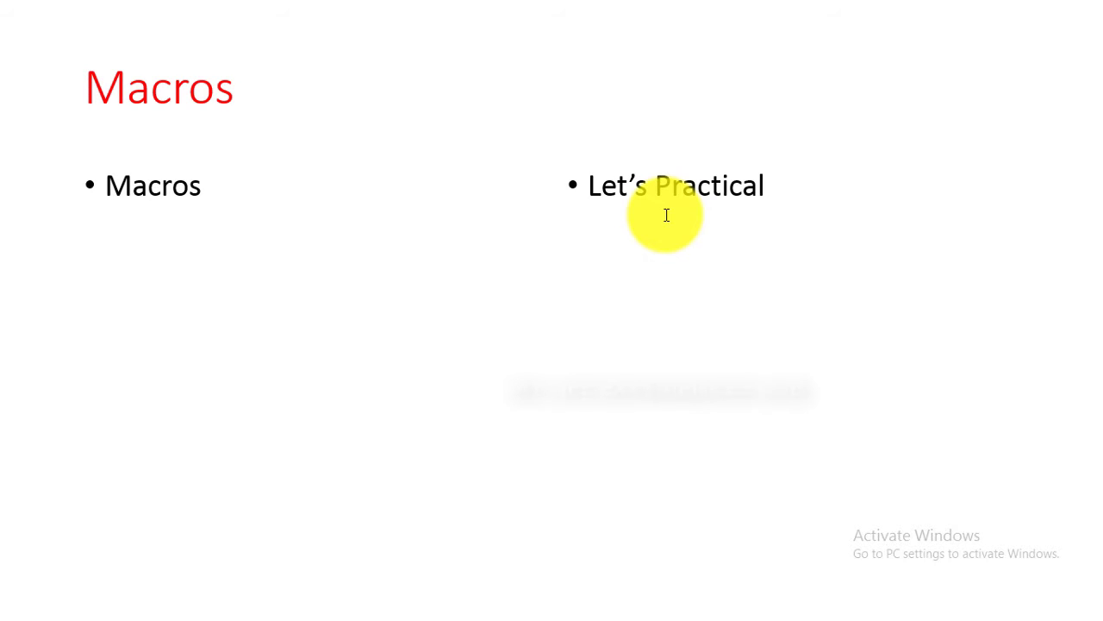
{"action": "key", "text": "alt+Tab"}
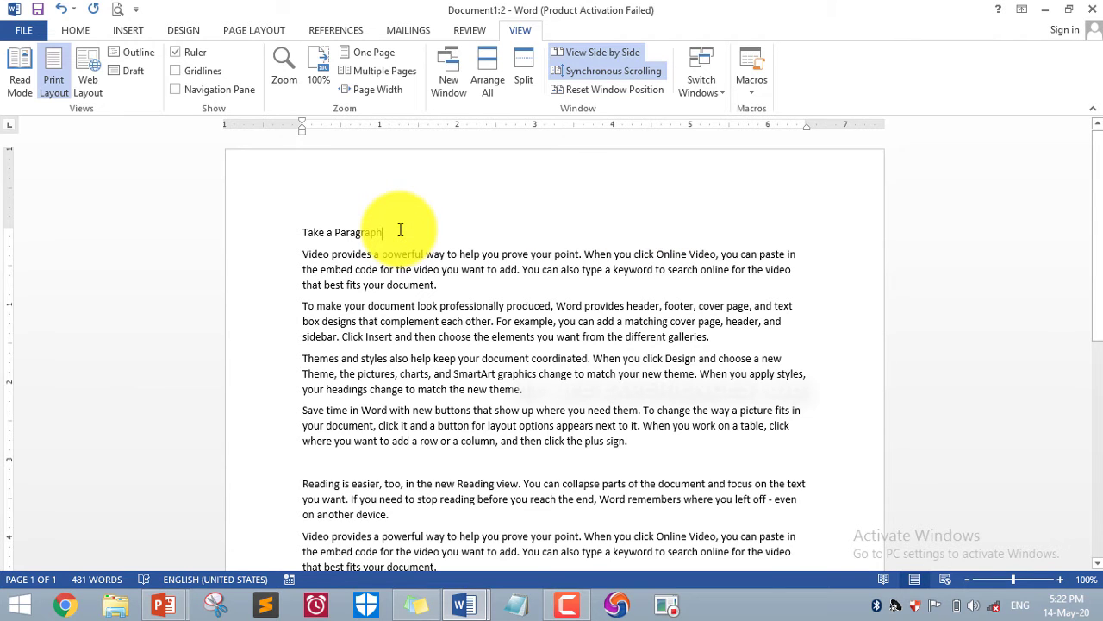
{"action": "key", "text": "ctrl+End"}
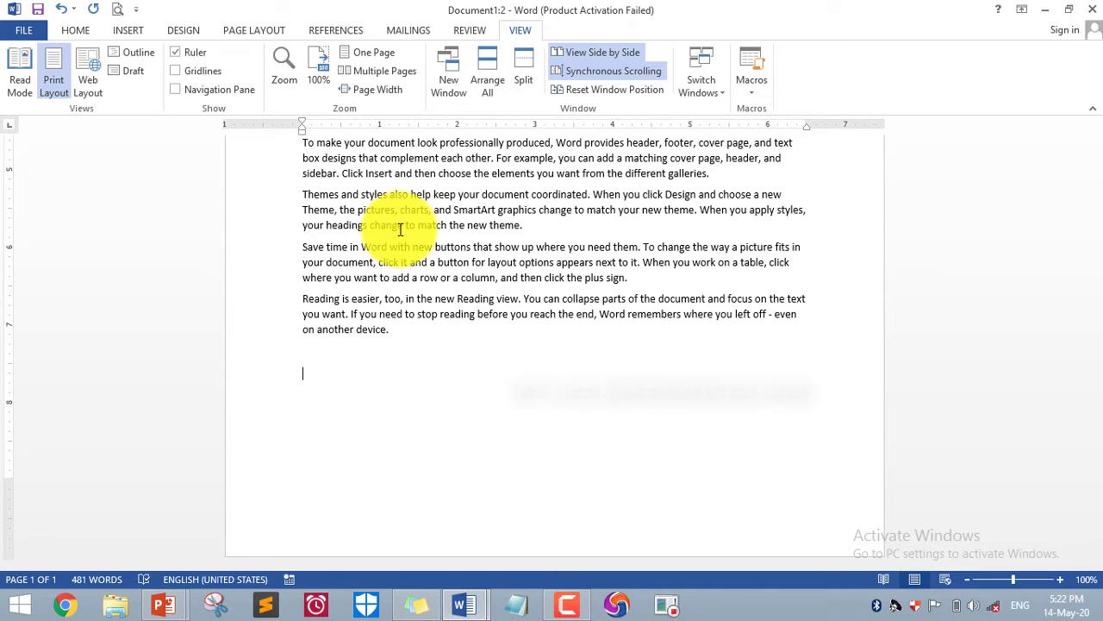
{"action": "type", "text": "Let s practicla"}
{"action": "key", "text": "Return"}
- Record a macro with the default name and storage that enters "Hai How are. I am fine.", and stop the recording
{"action": "left_click", "coordinate": [753, 88]}
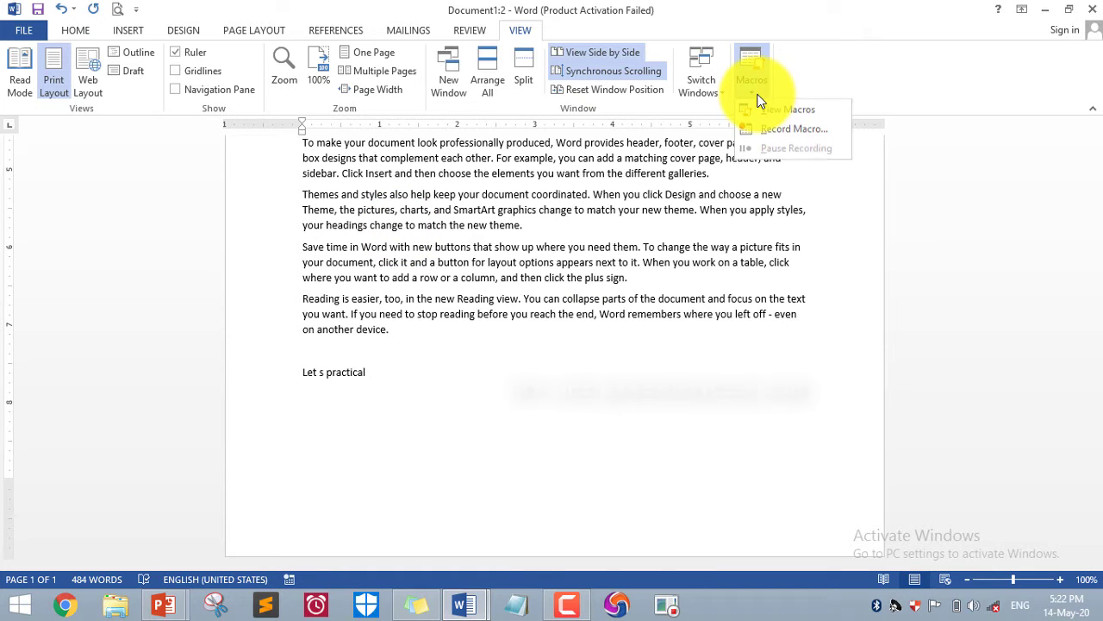
{"action": "left_click", "coordinate": [786, 131]}
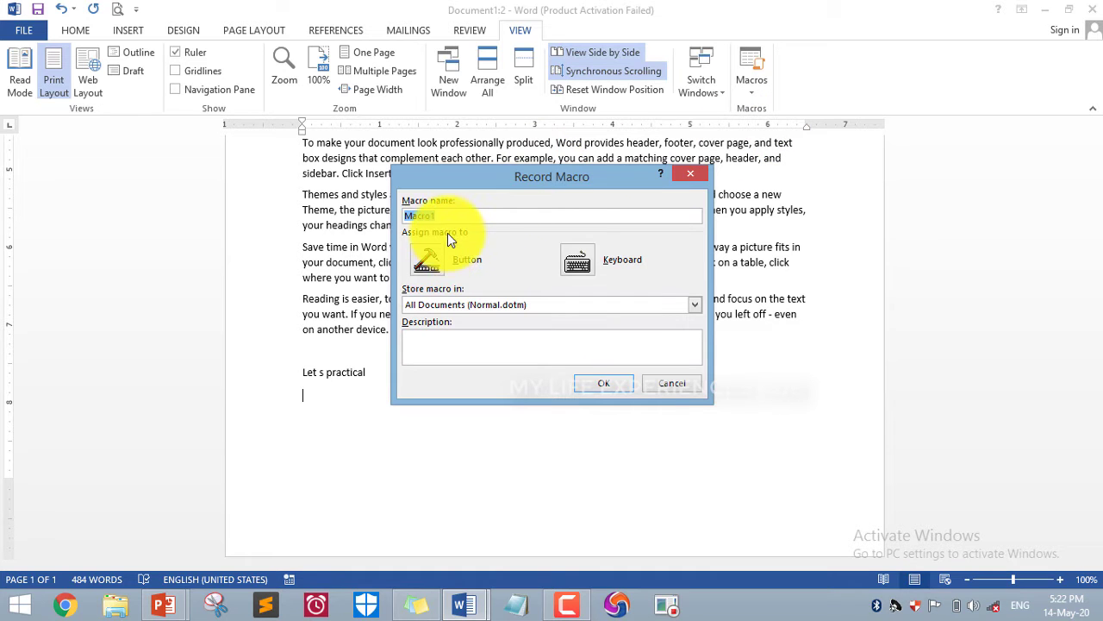
{"action": "left_click", "coordinate": [614, 386]}
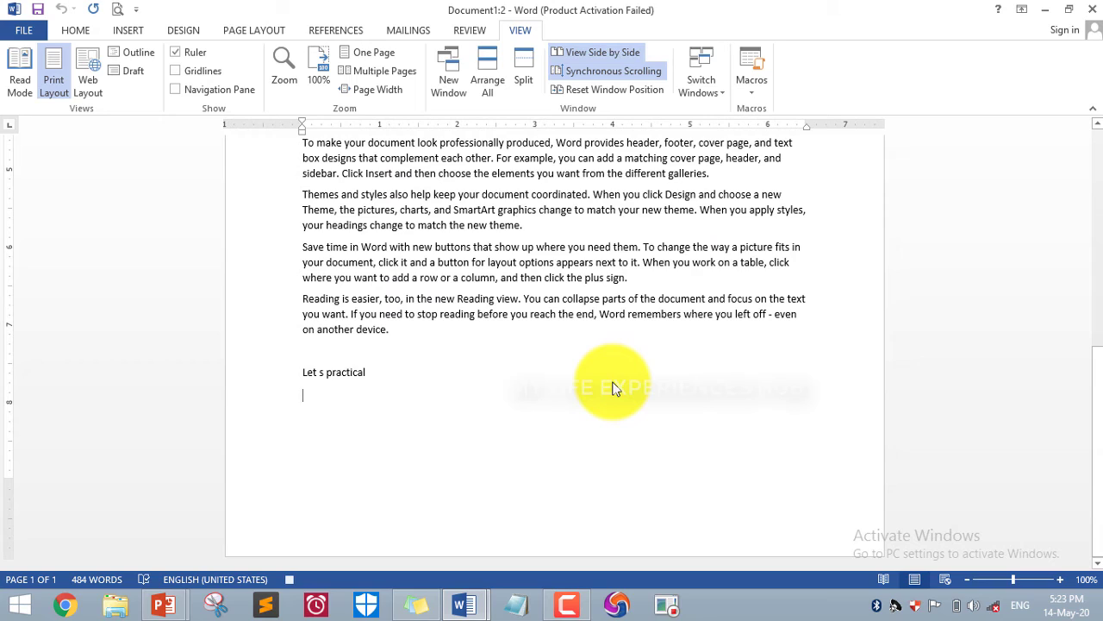
{"action": "type", "text": "Hai"}
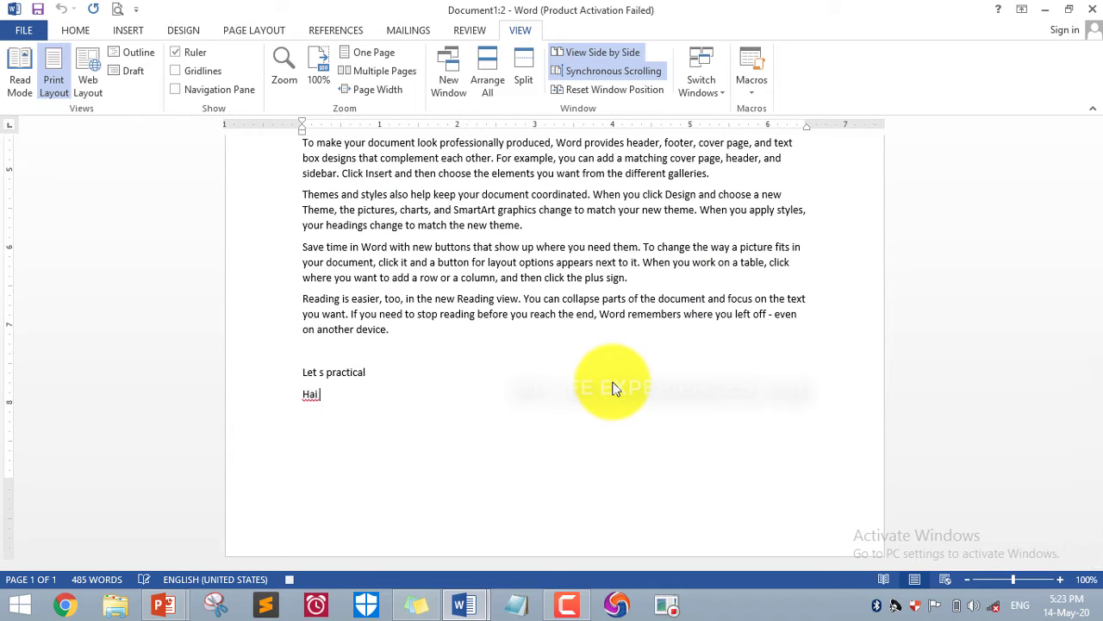
{"action": "type", "text": " How are. I am fine."}
{"action": "left_click", "coordinate": [752, 91]}
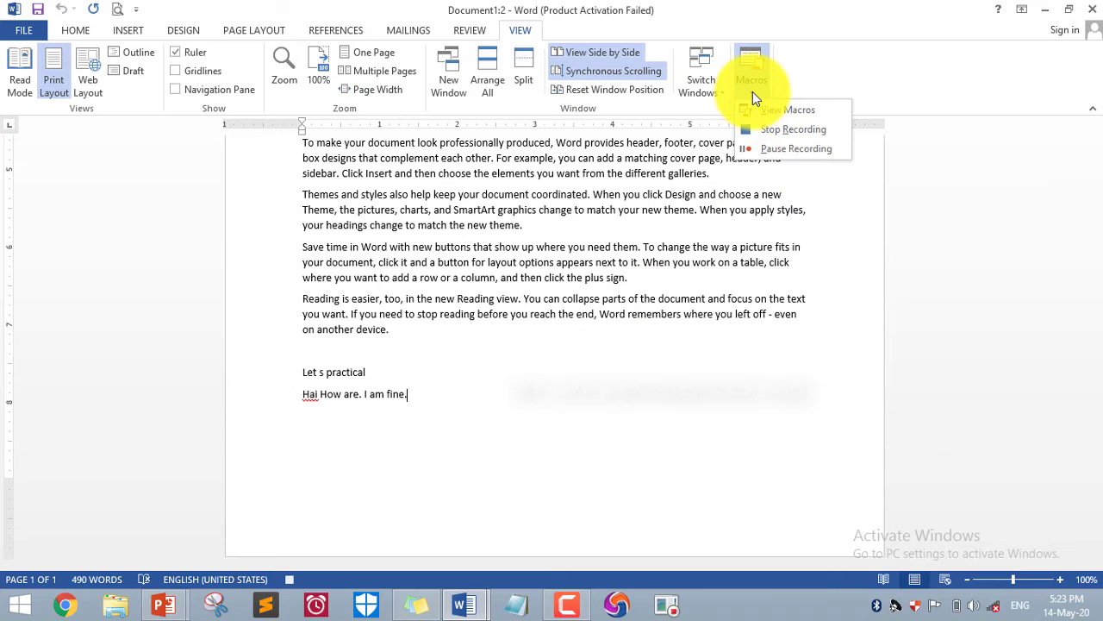
{"action": "left_click", "coordinate": [780, 137]}
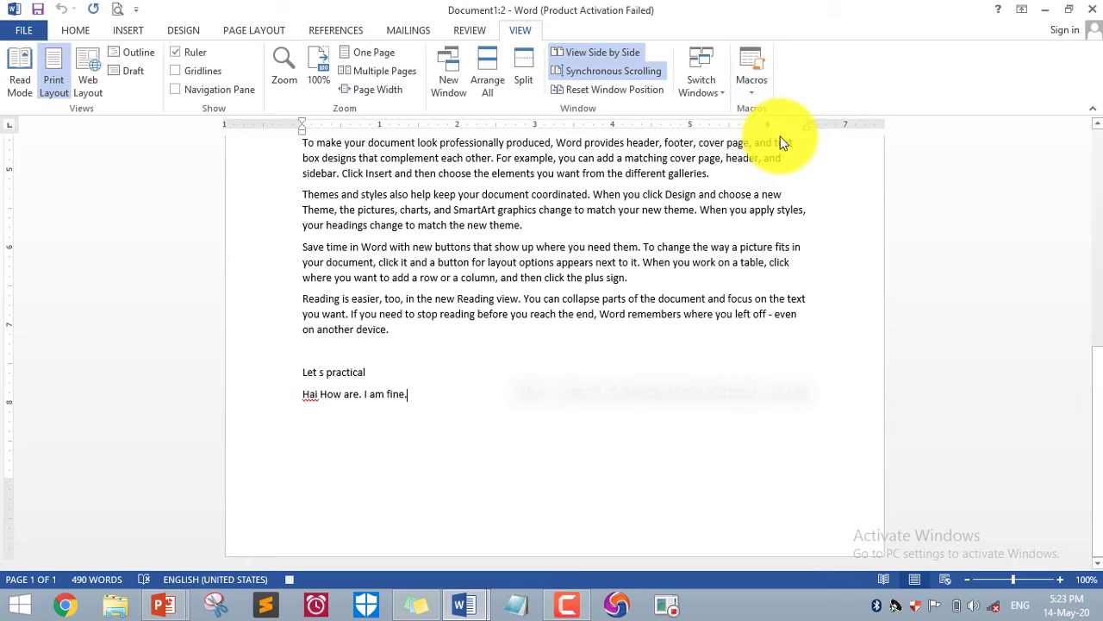
- Insert a blank line at the very start of the document and run the recorded macro there
{"action": "left_click", "coordinate": [485, 325]}
{"action": "key", "text": "ctrl+Home"}
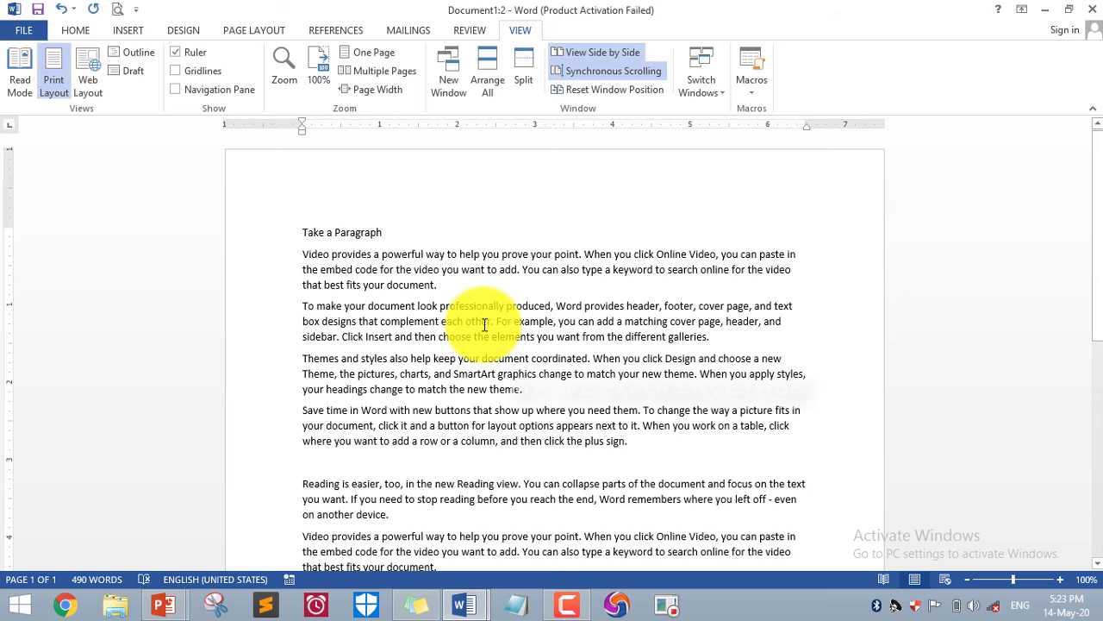
{"action": "key", "text": "Return"}
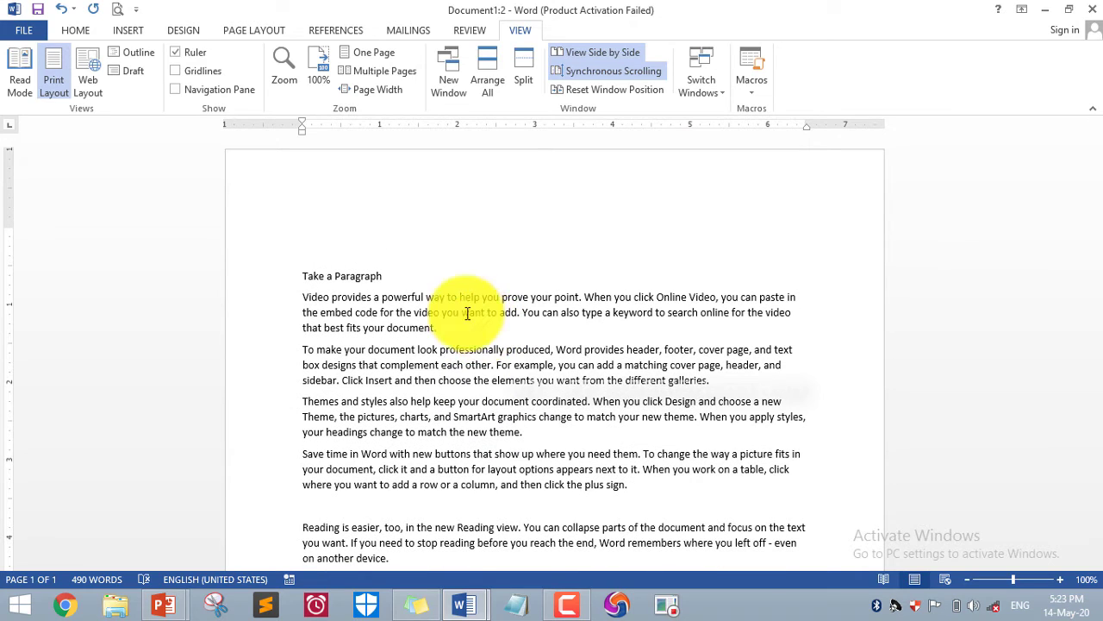
{"action": "left_click", "coordinate": [749, 96]}
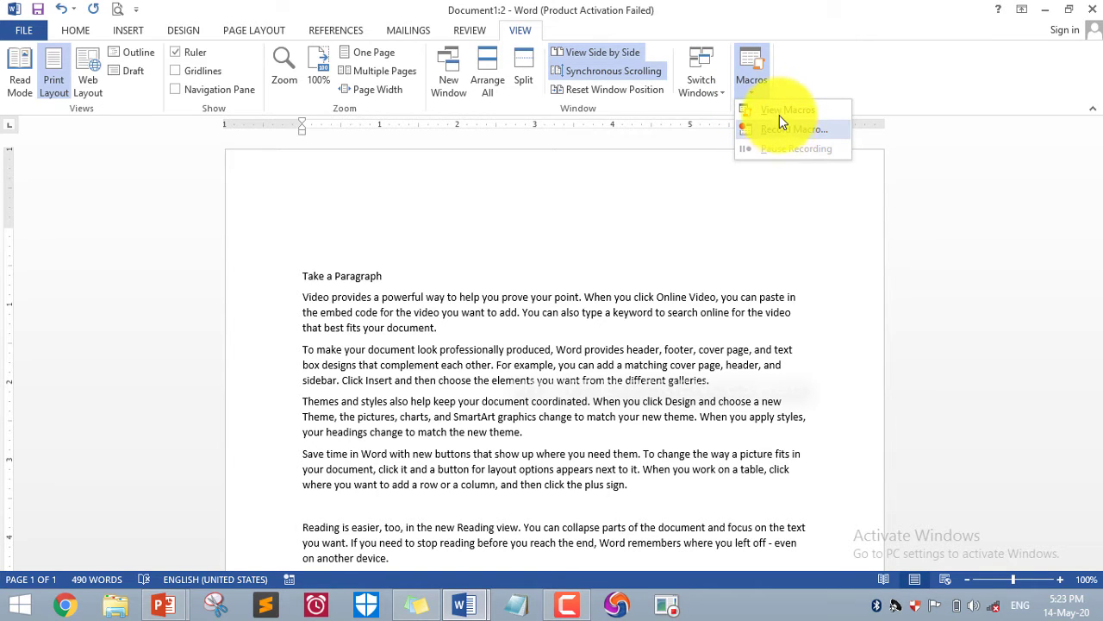
{"action": "left_click", "coordinate": [779, 112]}
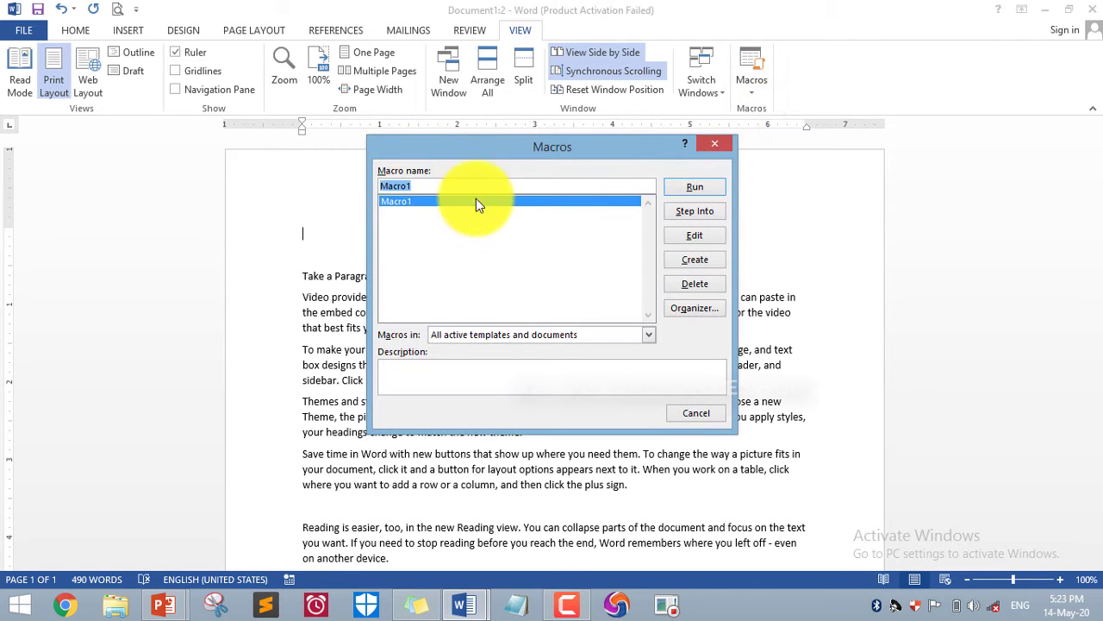
{"action": "left_click", "coordinate": [688, 194]}
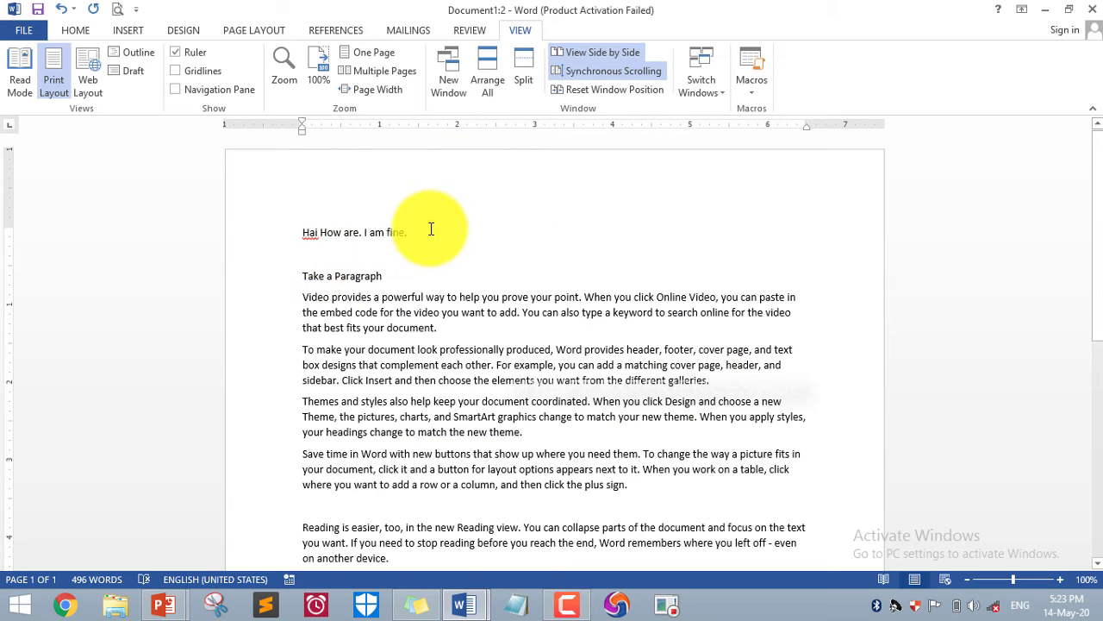
- Add the line "You can set Short cut" below the macro's text, with blank lines around it
{"action": "key", "text": "Return"}
{"action": "key", "text": "Return"}
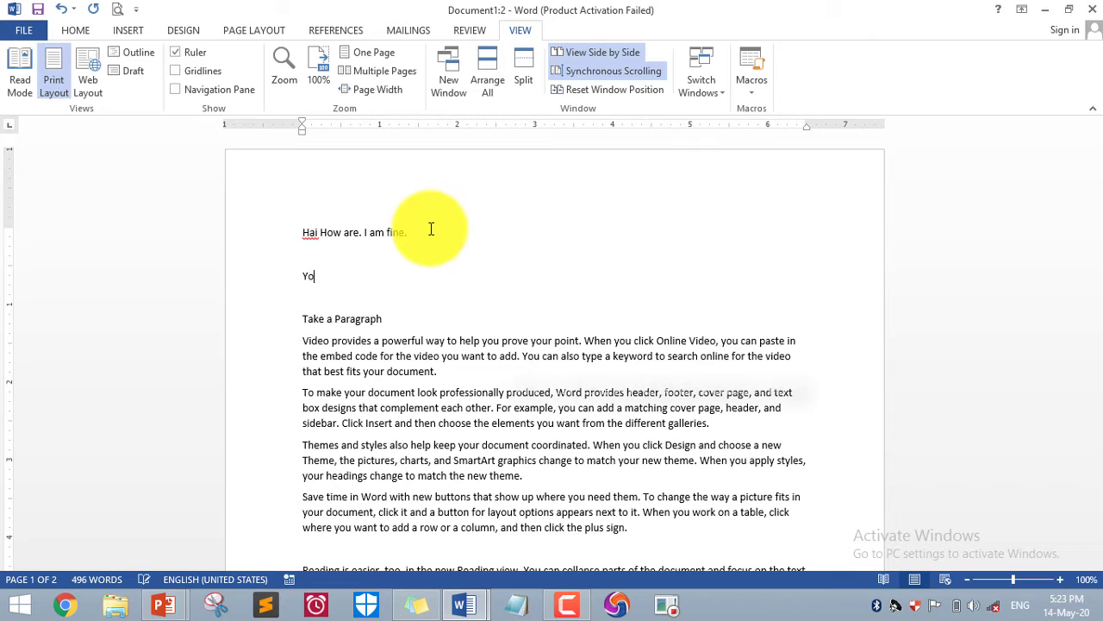
{"action": "type", "text": "You can set Short cut"}
{"action": "key", "text": "Return"}
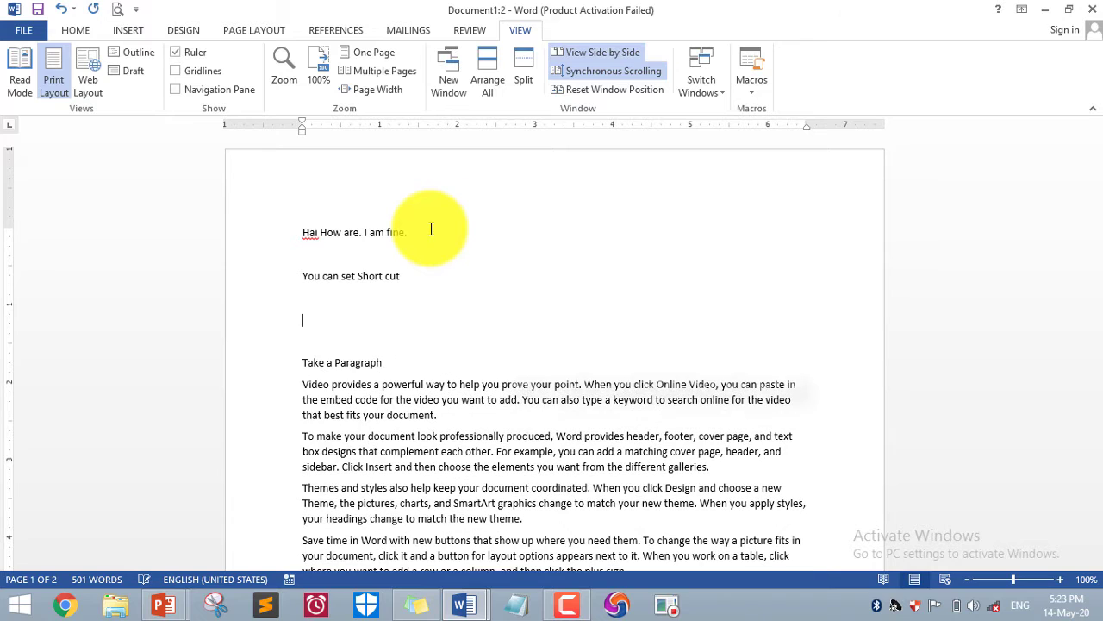
- Start recording a second macro with the default name, assigning it the shortcut Ctrl+D saved in Normal
{"action": "left_click", "coordinate": [754, 91]}
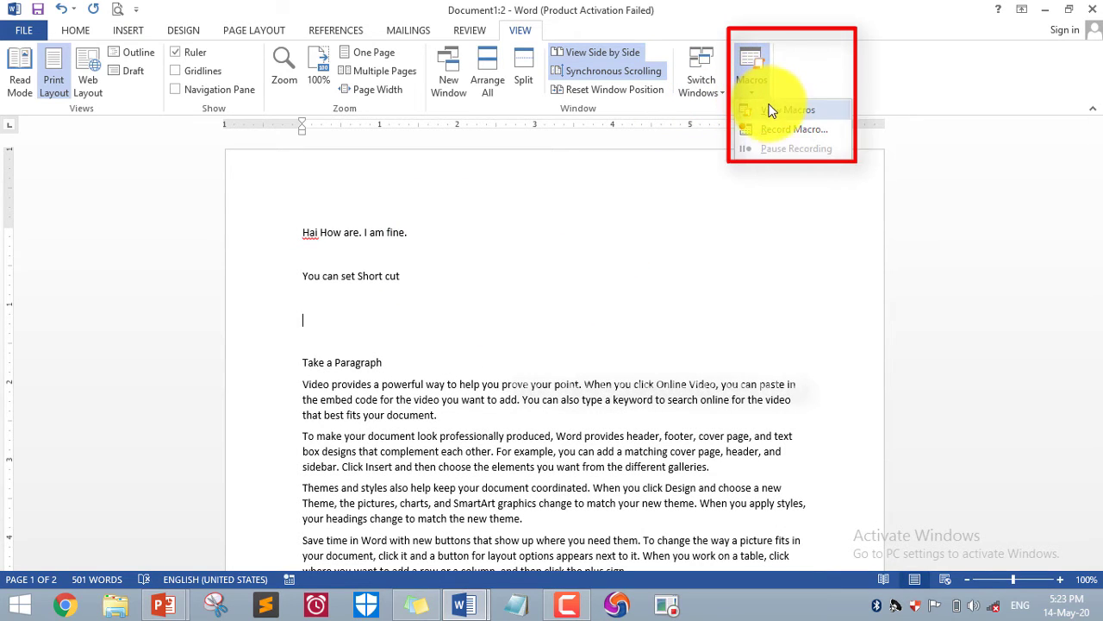
{"action": "left_click", "coordinate": [777, 129]}
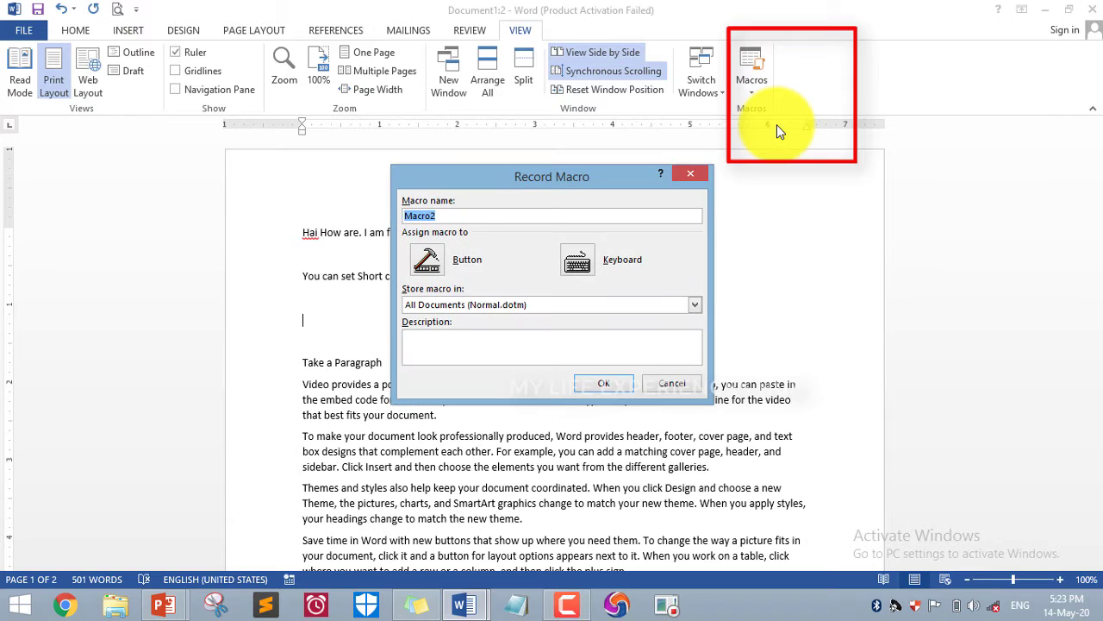
{"action": "left_click", "coordinate": [594, 262]}
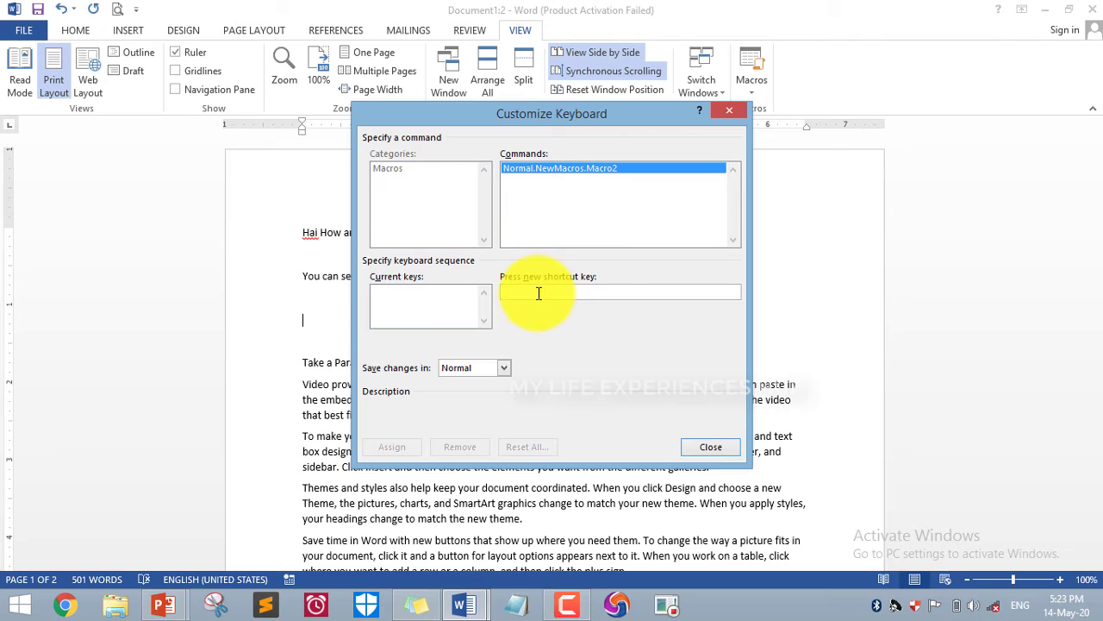
{"action": "key", "text": "ctrl+d"}
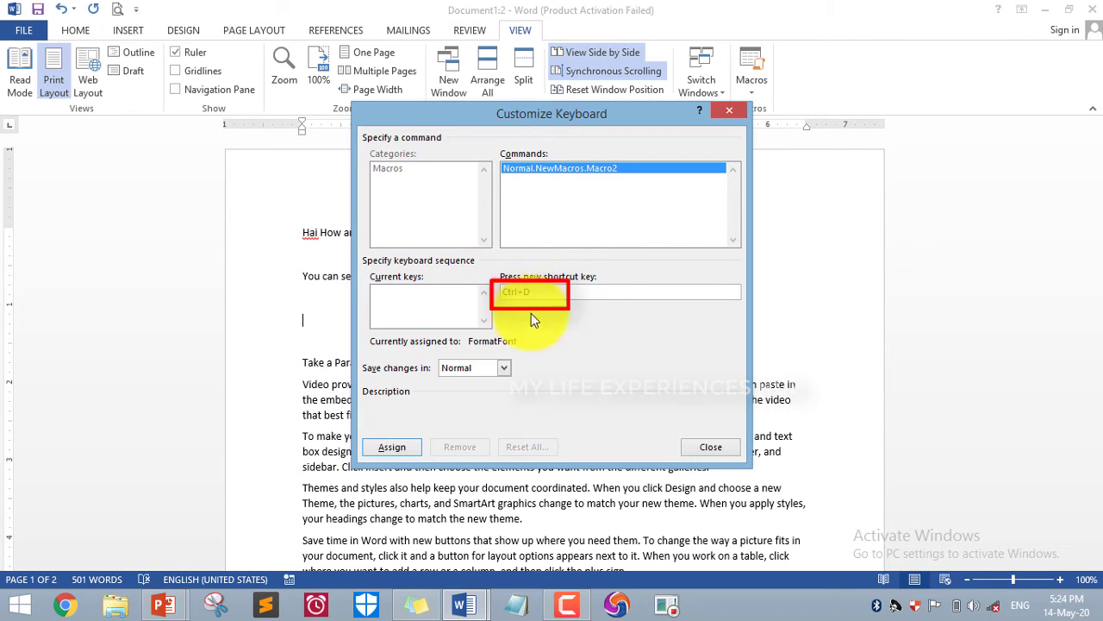
{"action": "left_click", "coordinate": [398, 447]}
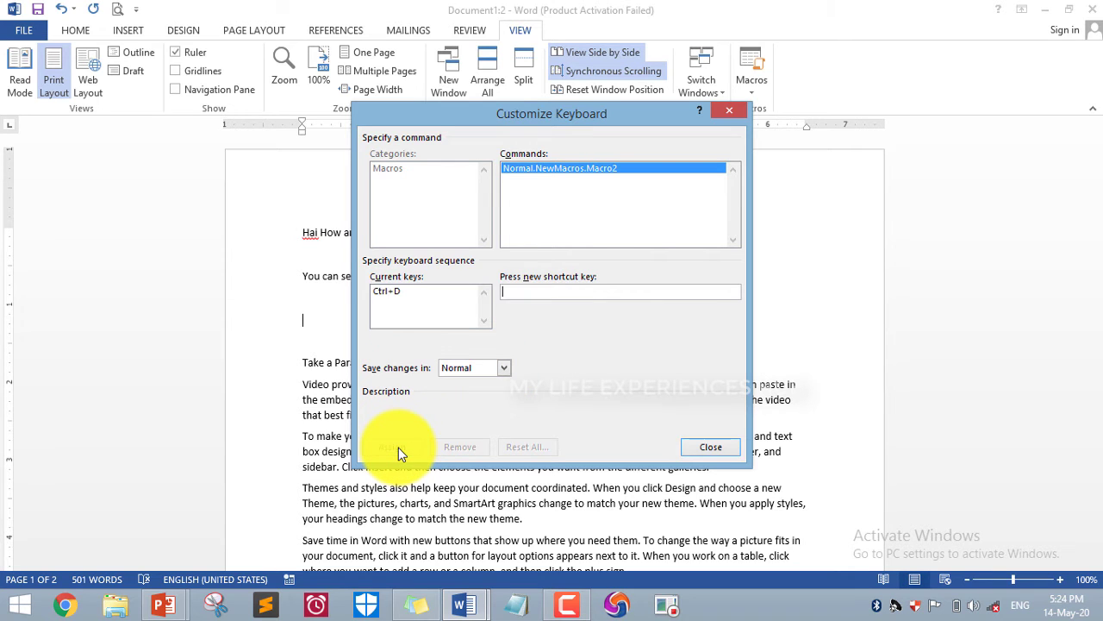
{"action": "left_click", "coordinate": [694, 448]}
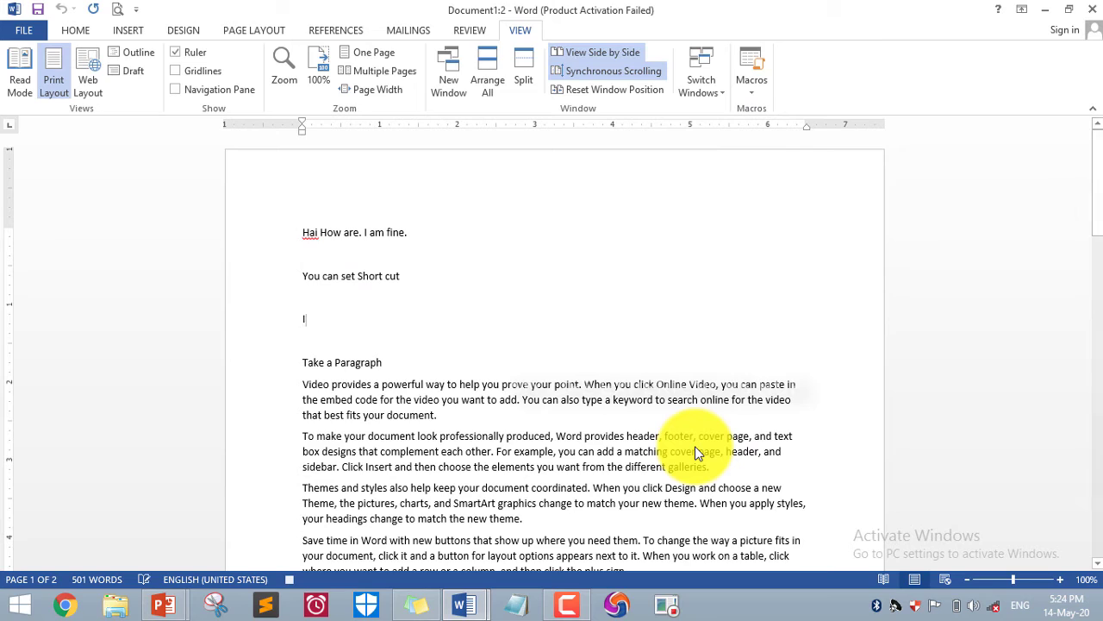
- Enter "I assigne a key for macro." as the content of the macro being recorded, and stop the recording
{"action": "type", "text": "I a"}
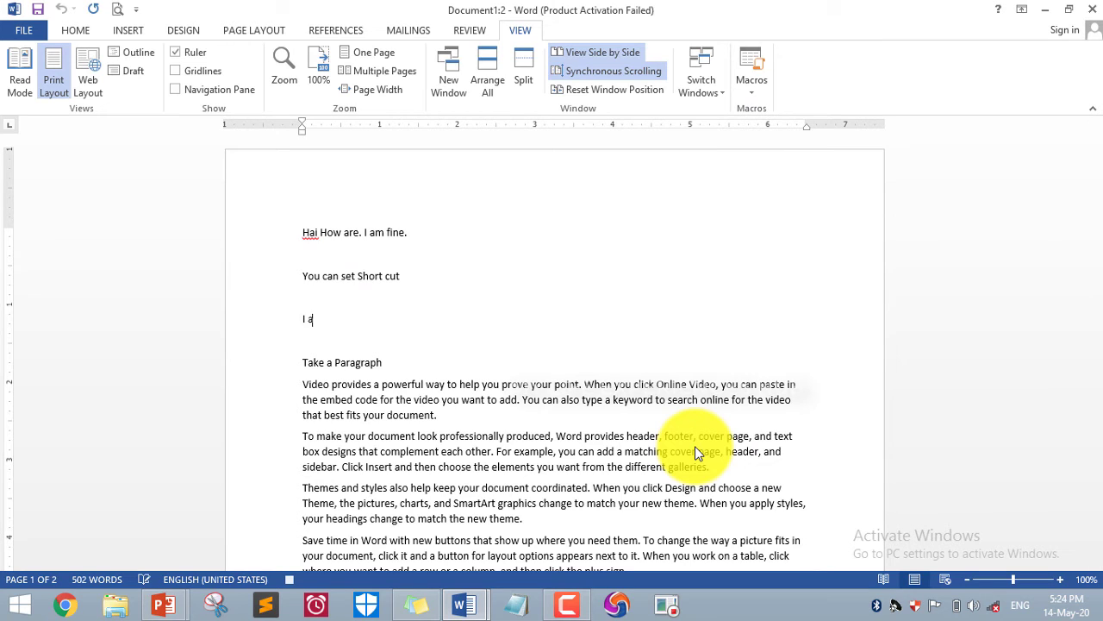
{"action": "type", "text": "ssigend "}
{"action": "type", "text": "a"}
{"action": "key", "text": "BackSpace"}
{"action": "key", "text": "BackSpace"}
{"action": "key", "text": "BackSpace"}
{"action": "key", "text": "BackSpace"}
{"action": "key", "text": "BackSpace"}
{"action": "key", "text": "BackSpace"}
{"action": "key", "text": "BackSpace"}
{"action": "key", "text": "BackSpace"}
{"action": "type", "text": "g"}
{"action": "key", "text": "BackSpace"}
{"action": "type", "text": "igne a key for m"}
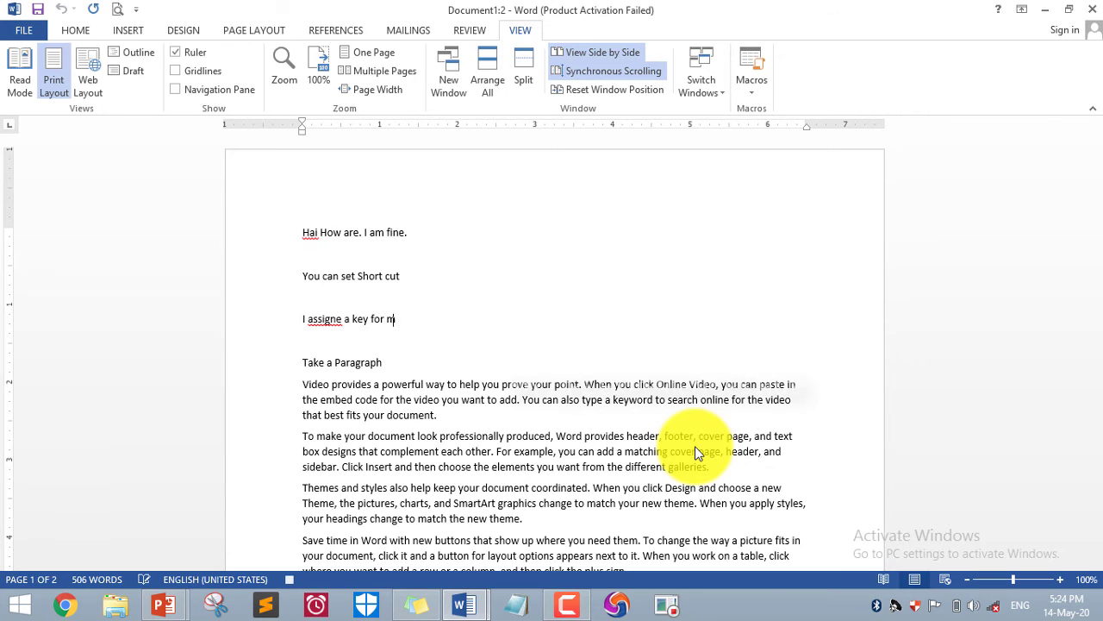
{"action": "type", "text": "acro."}
{"action": "left_click", "coordinate": [749, 92]}
{"action": "left_click", "coordinate": [770, 130]}
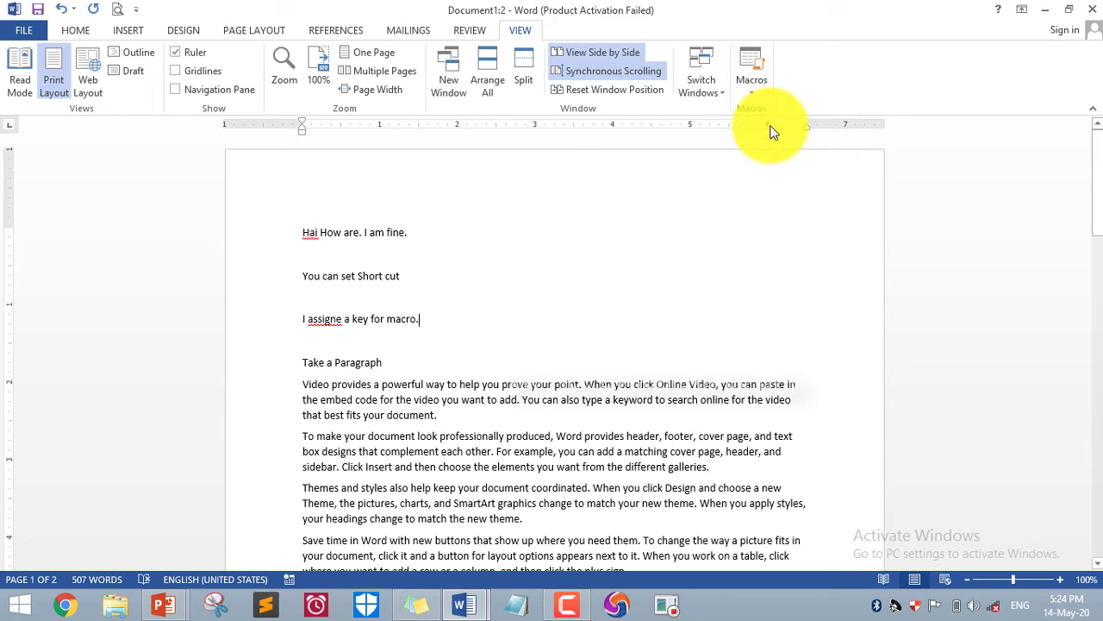
- Add the line "Press Ctrl +D" at the very end of the document, separated from the text above by two blank lines
{"action": "key", "text": "ctrl+End"}
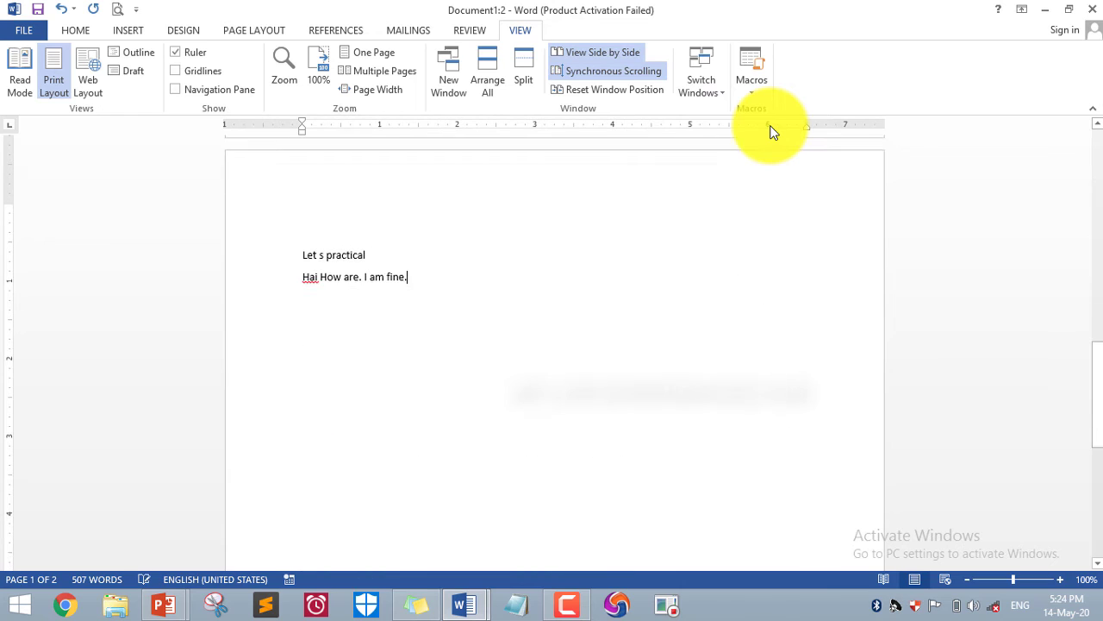
{"action": "key", "text": "Up"}
{"action": "key", "text": "Up"}
{"action": "key", "text": "Up"}
{"action": "key", "text": "Up"}
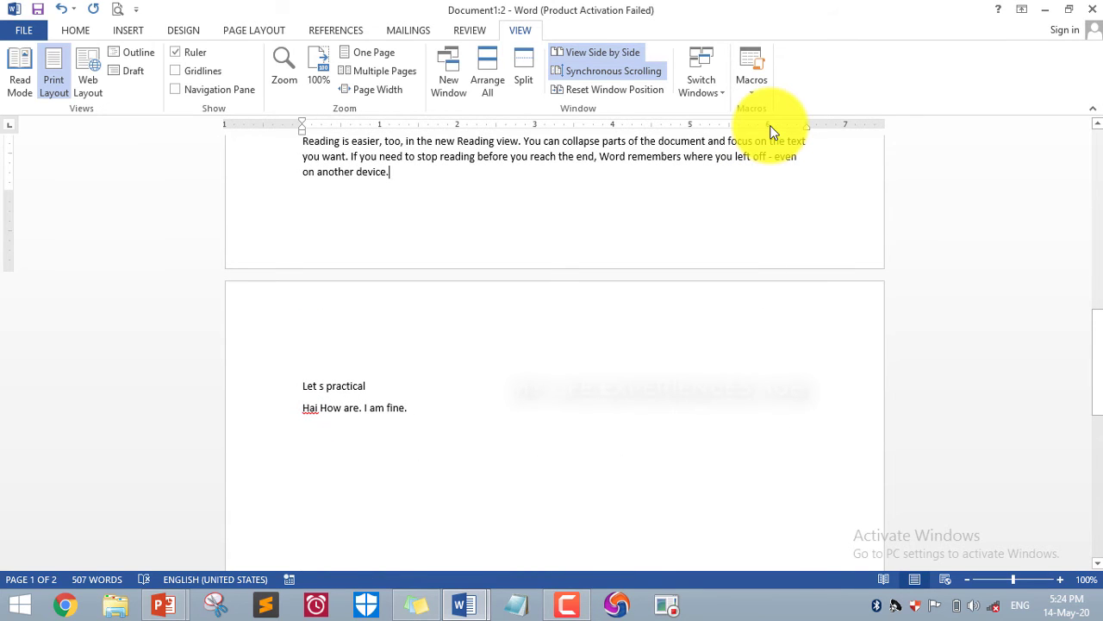
{"action": "key", "text": "ctrl+End"}
{"action": "key", "text": "Return"}
{"action": "key", "text": "Return"}
{"action": "key", "text": "Return"}
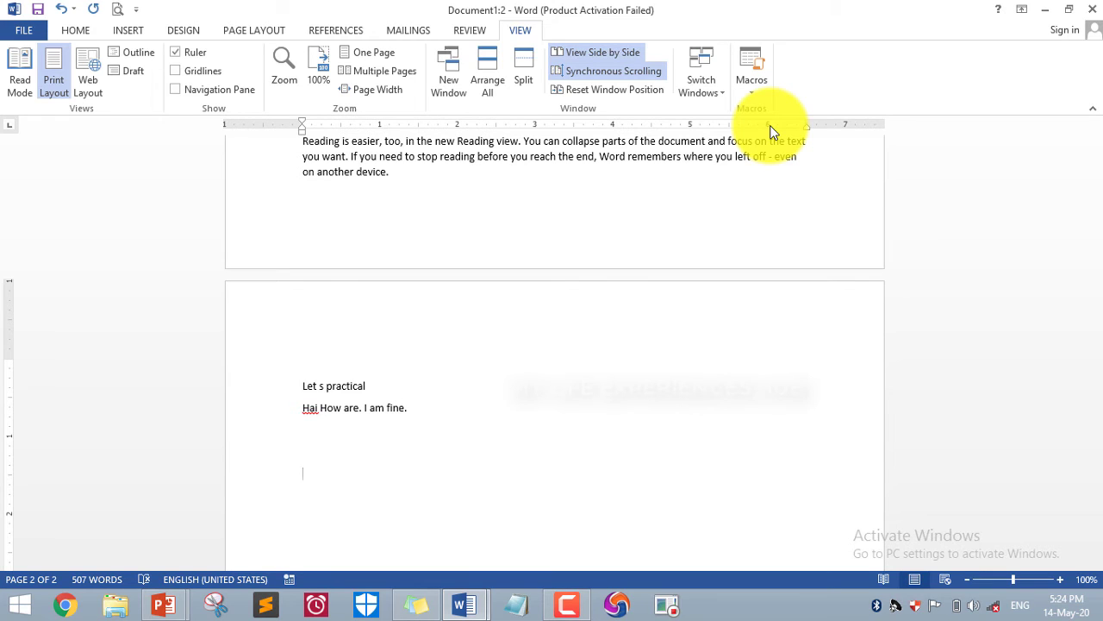
{"action": "type", "text": "Press Ct"}
{"action": "key", "text": "BackSpace"}
{"action": "key", "text": "BackSpace"}
{"action": "type", "text": "rl +D"}
- Run the second macro below that line through its assigned shortcut, and switch back to the PowerPoint slide show
{"action": "key", "text": "ctrl+d"}
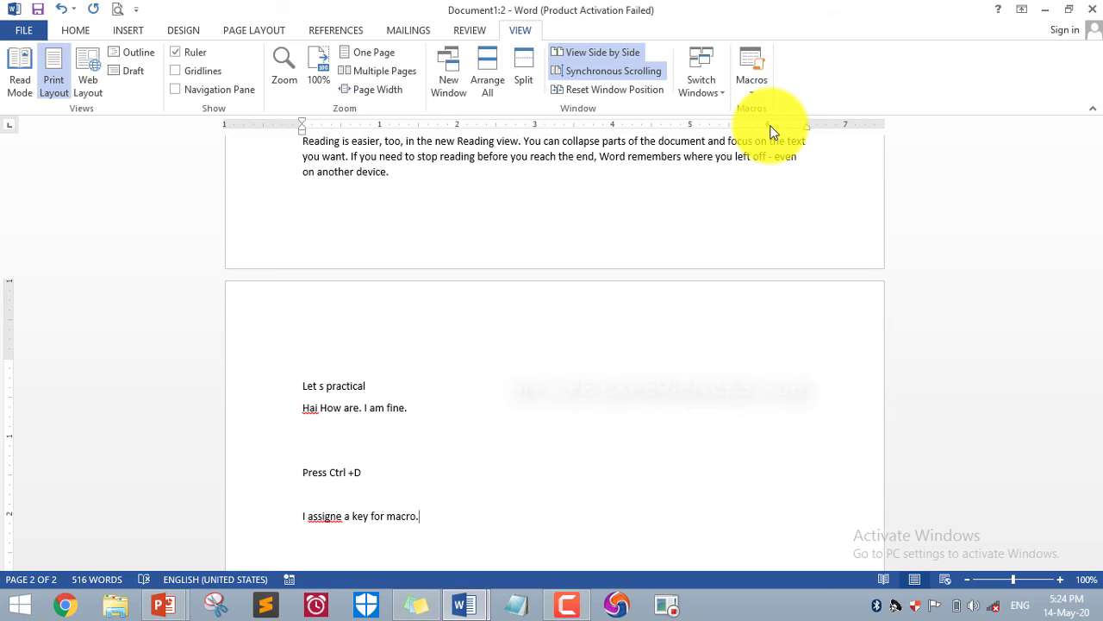
{"action": "key", "text": "alt+Tab"}
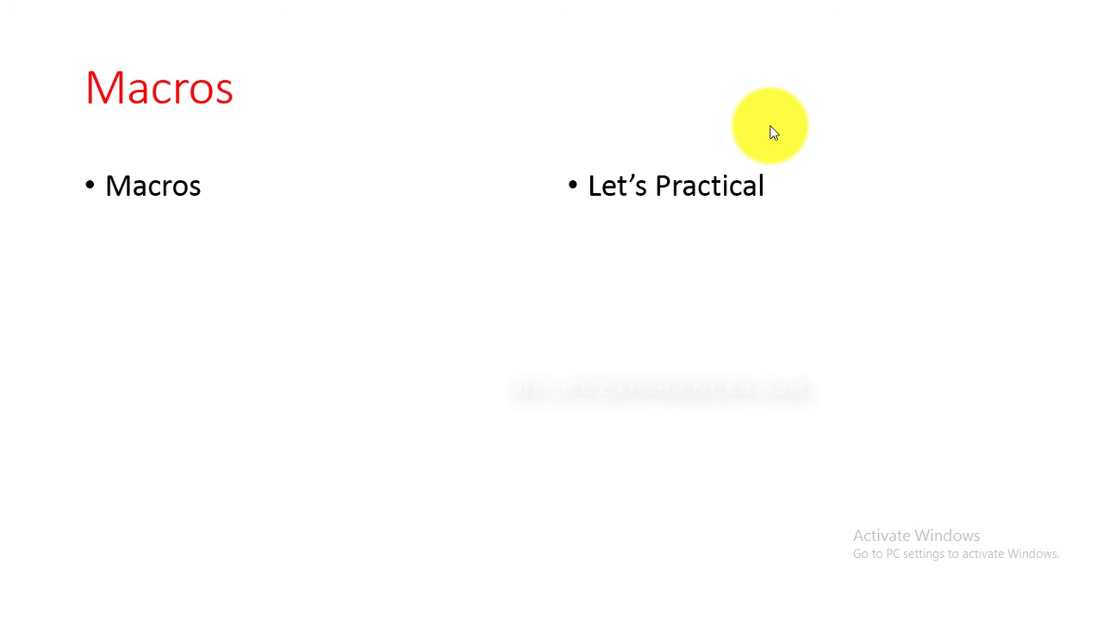